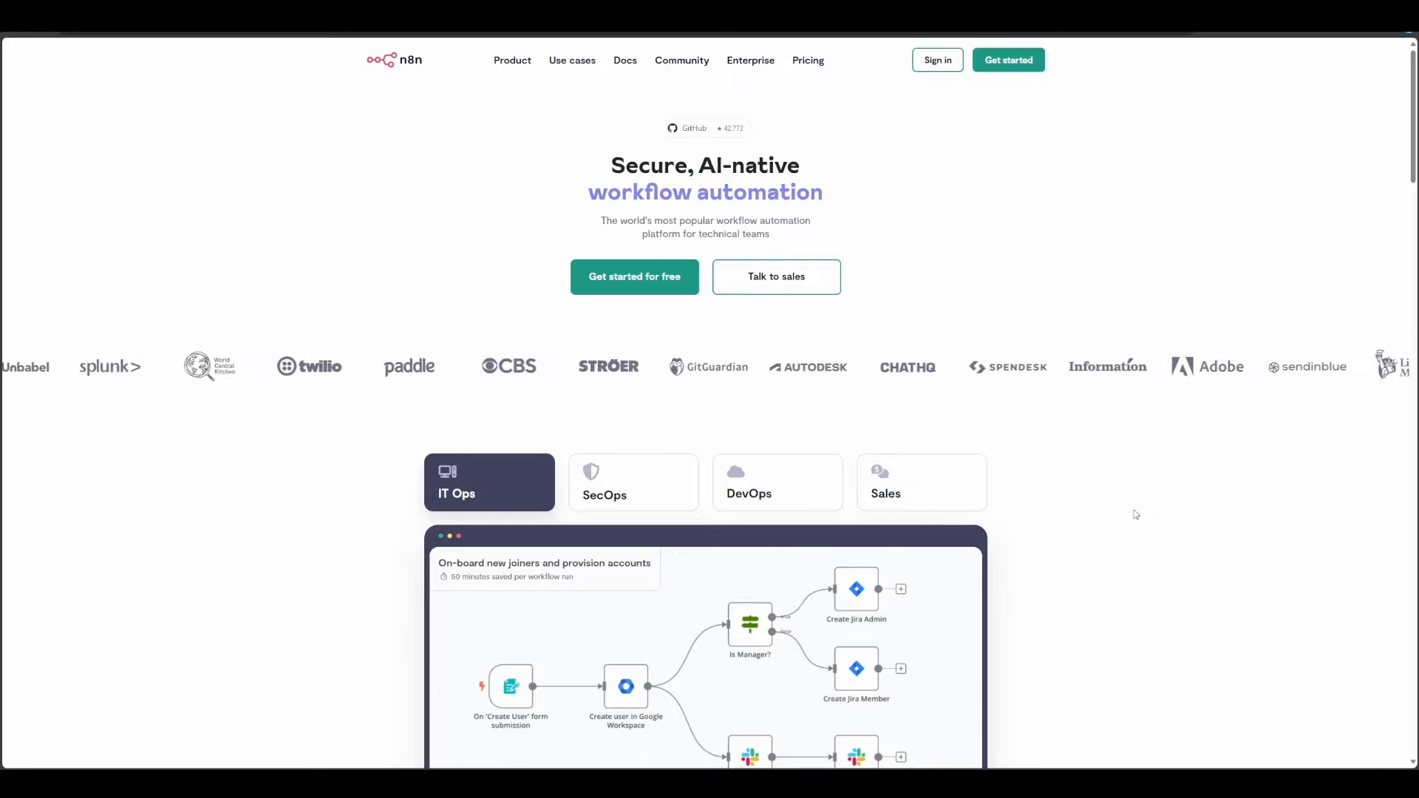
View the Sales and IT Ops example workflows on the n8n homepage
scroll(1109, 495, down, 1)
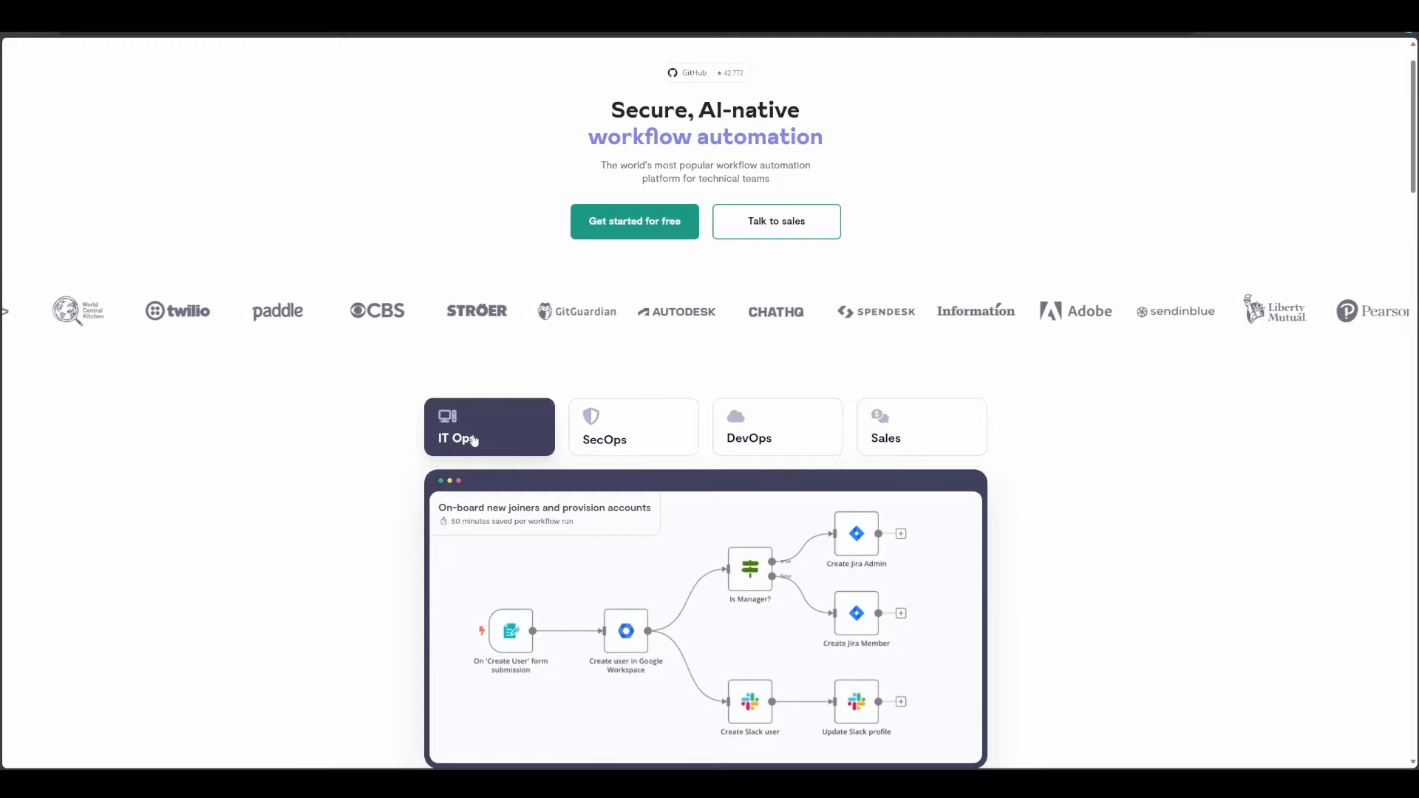
click(974, 446)
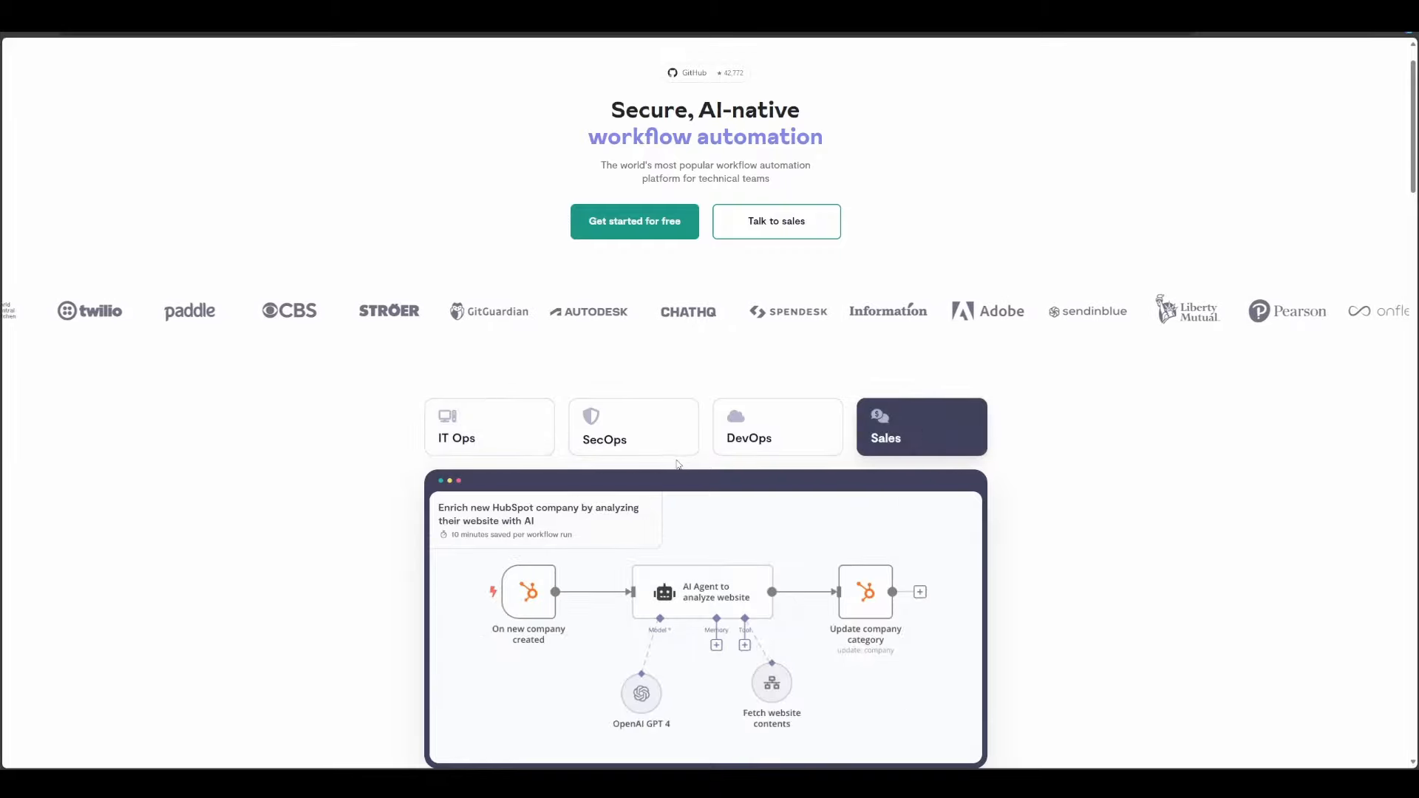
click(475, 444)
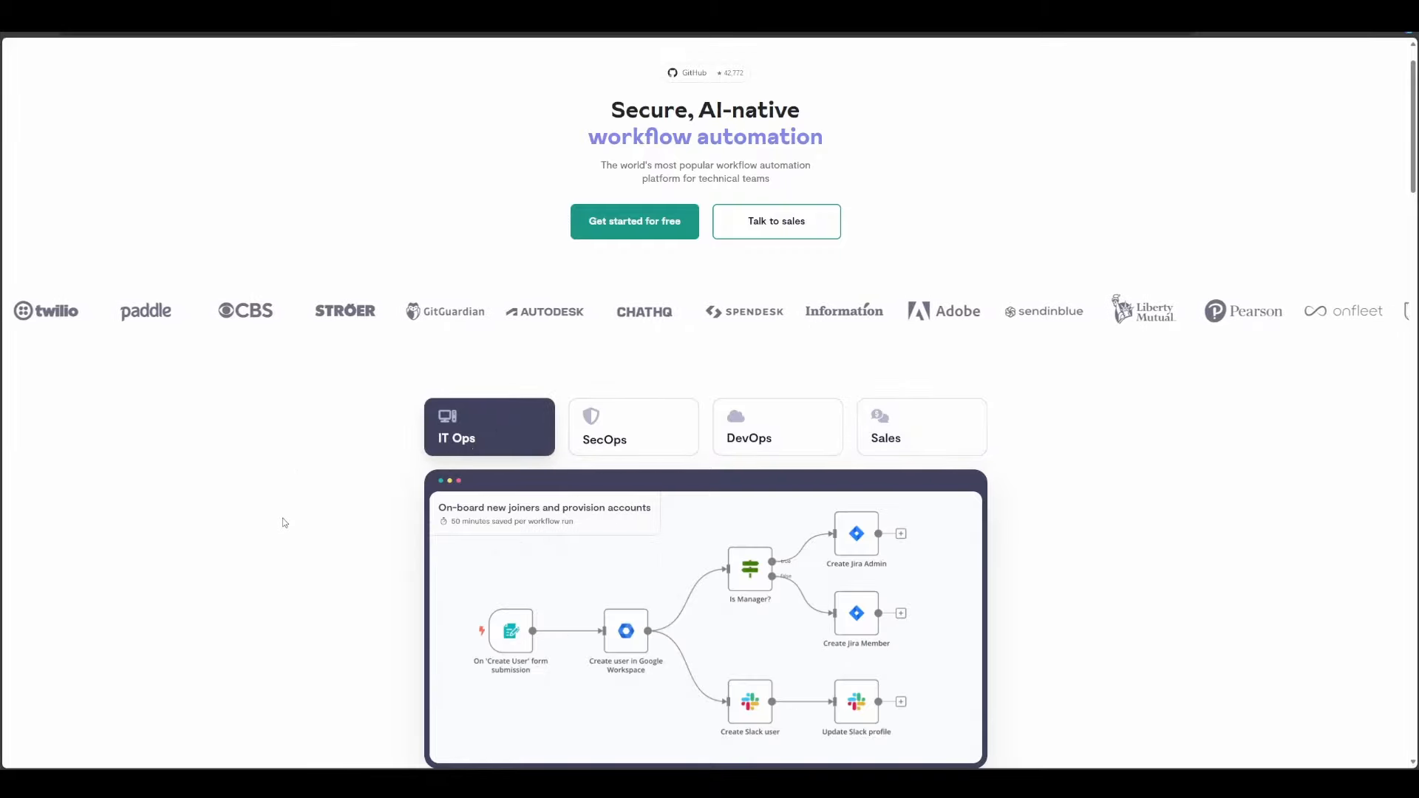
scroll(283, 522, down, 1)
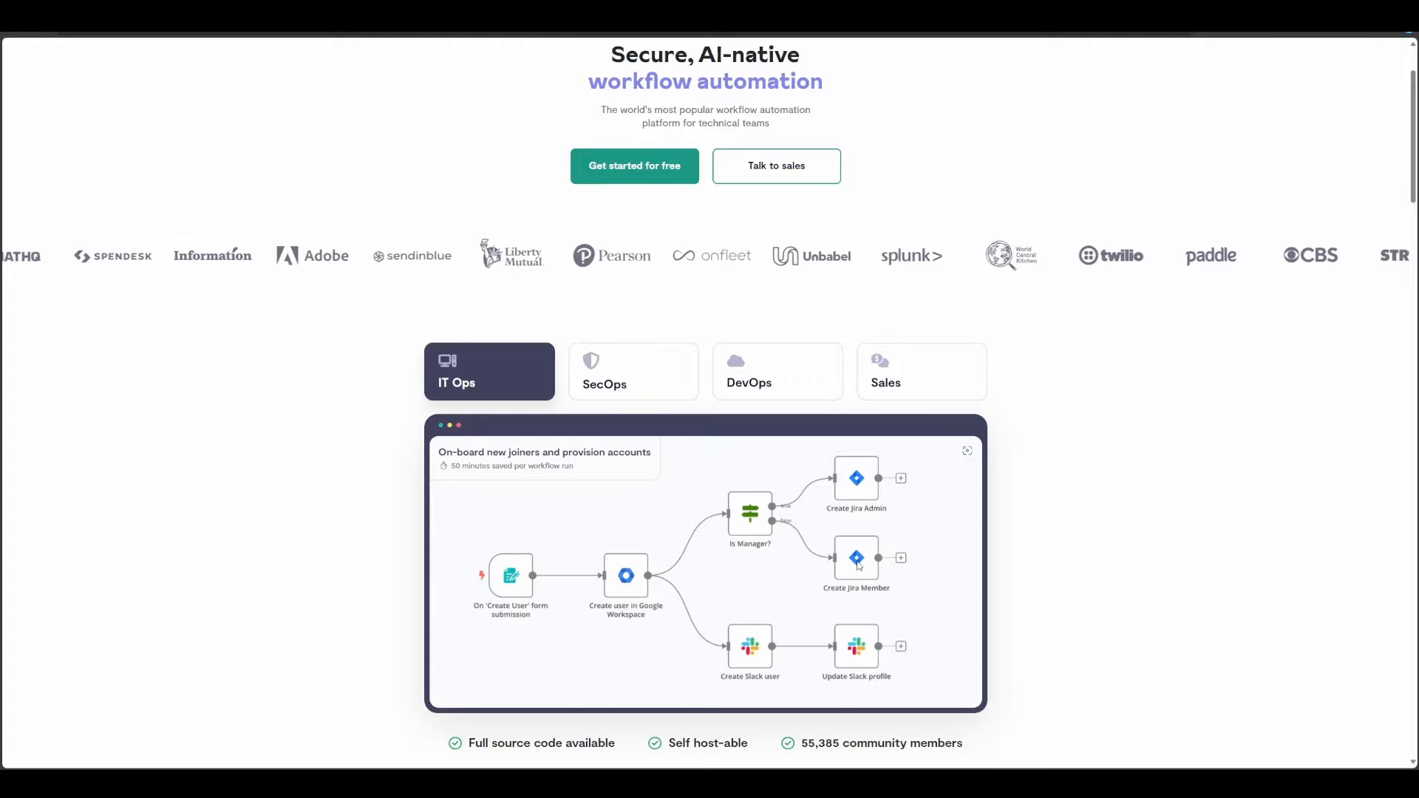
scroll(1028, 545, up, 2)
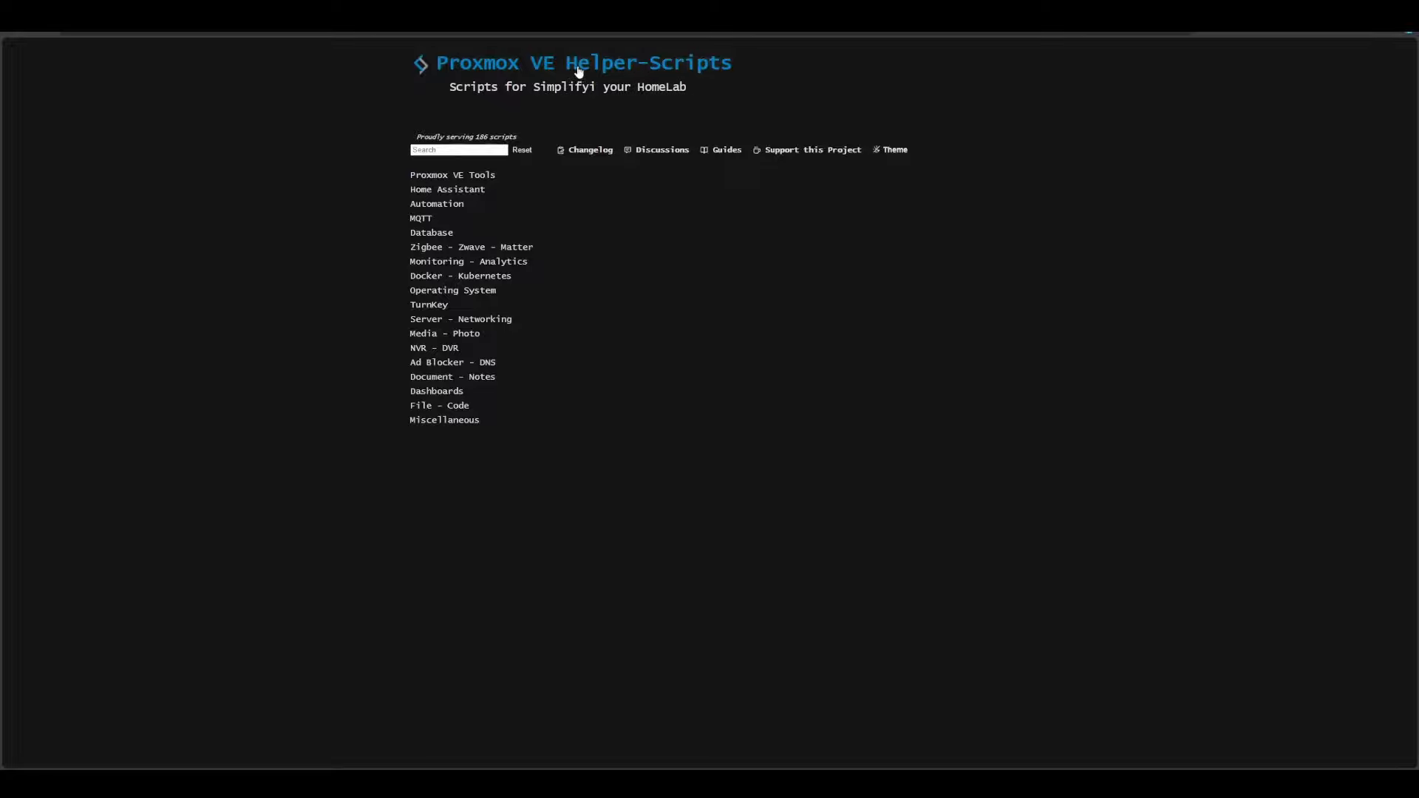
Search the Proxmox VE Helper-Scripts for n8n, check the n8n LXC default settings, and copy its install command
click(458, 149)
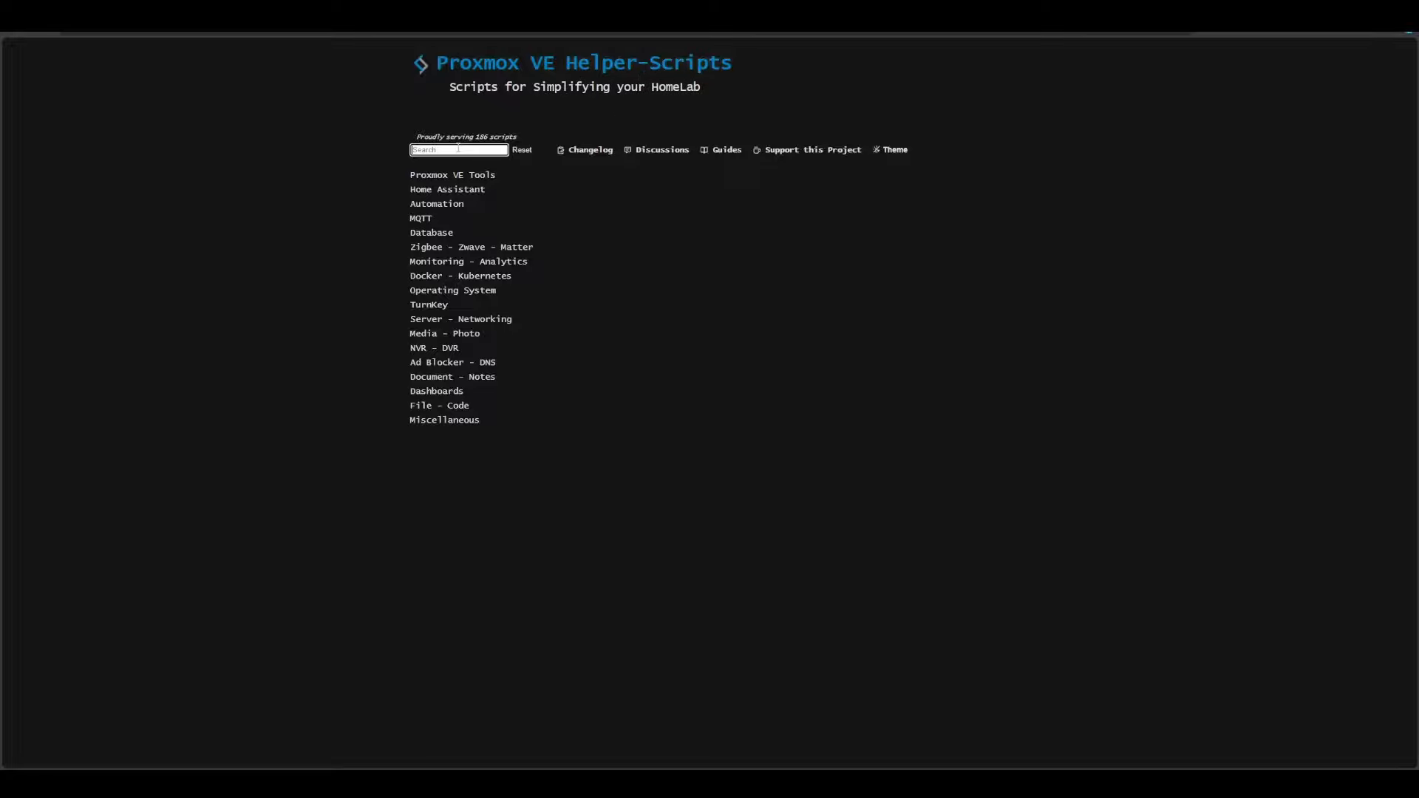
text(n8n)
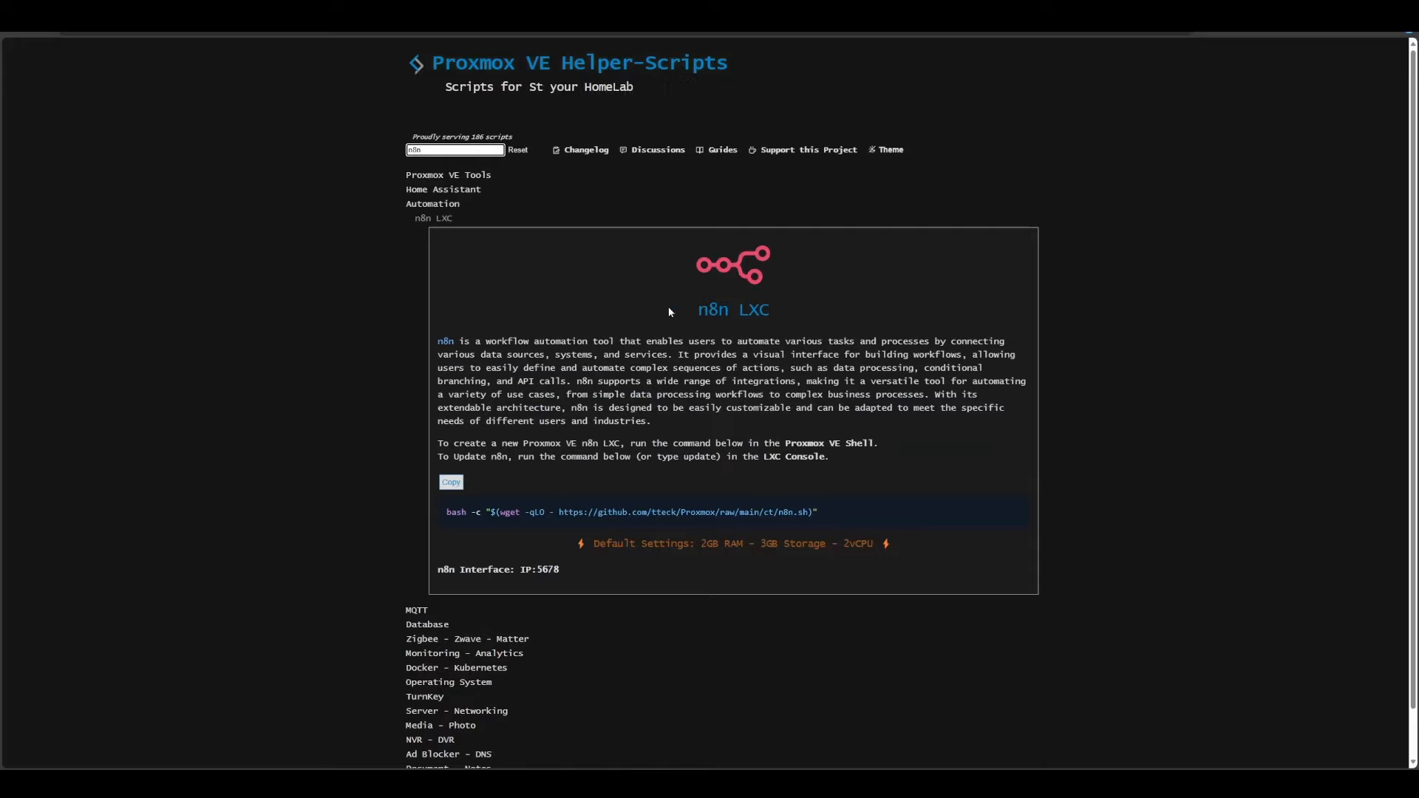
drag(831, 512, 436, 512)
click(513, 484)
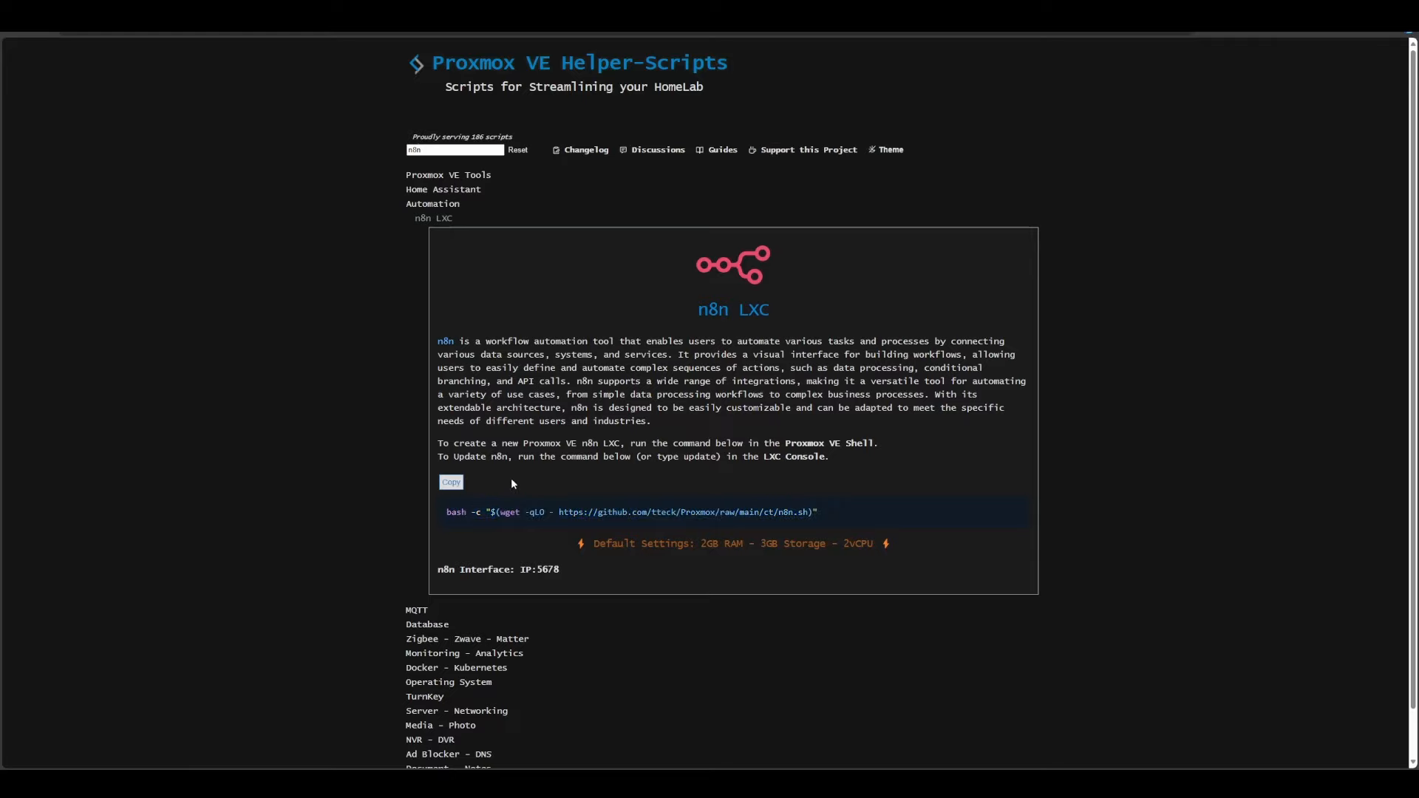
drag(592, 544, 879, 549)
click(919, 550)
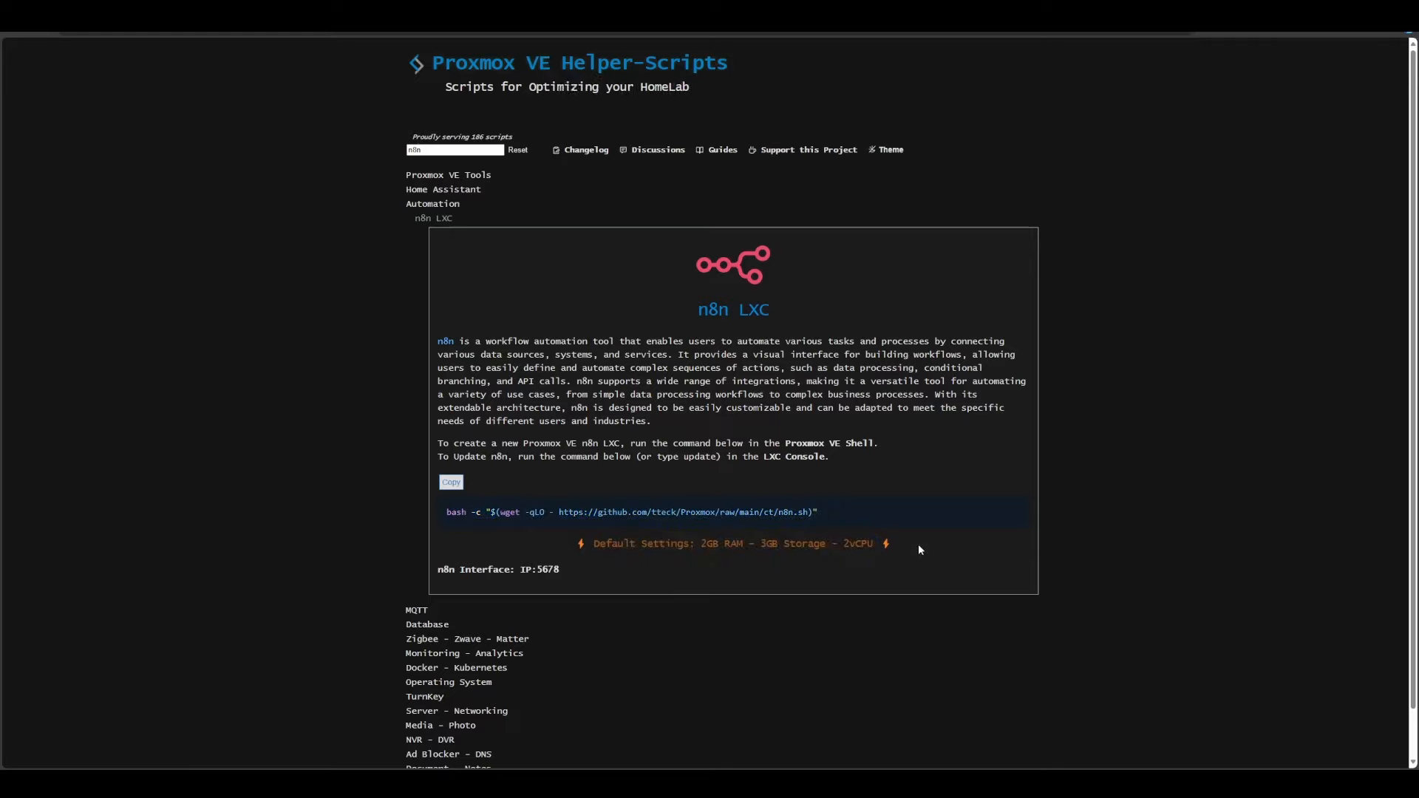
click(448, 484)
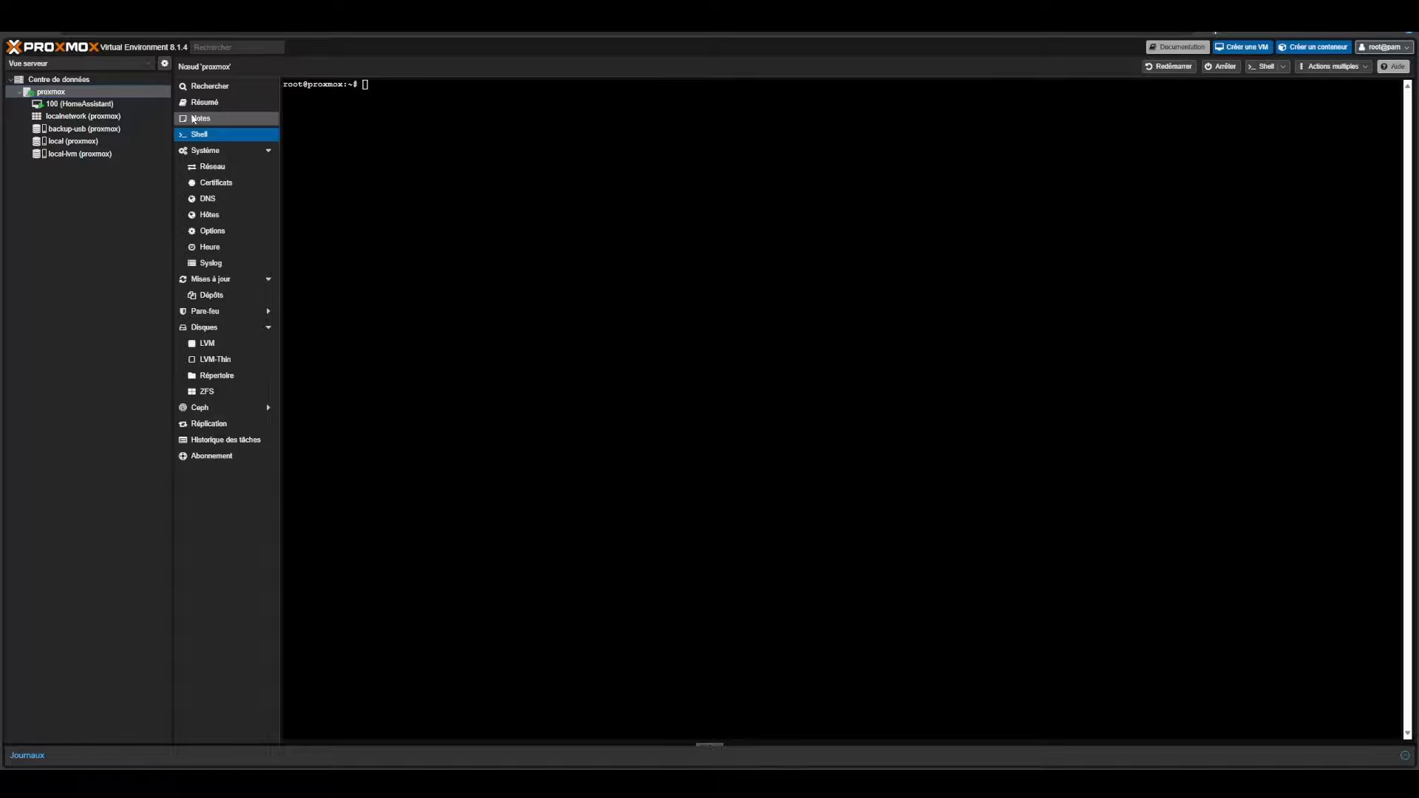
Run the copied n8n install command in the Proxmox node's shell and accept creating a new n8n LXC
click(381, 85)
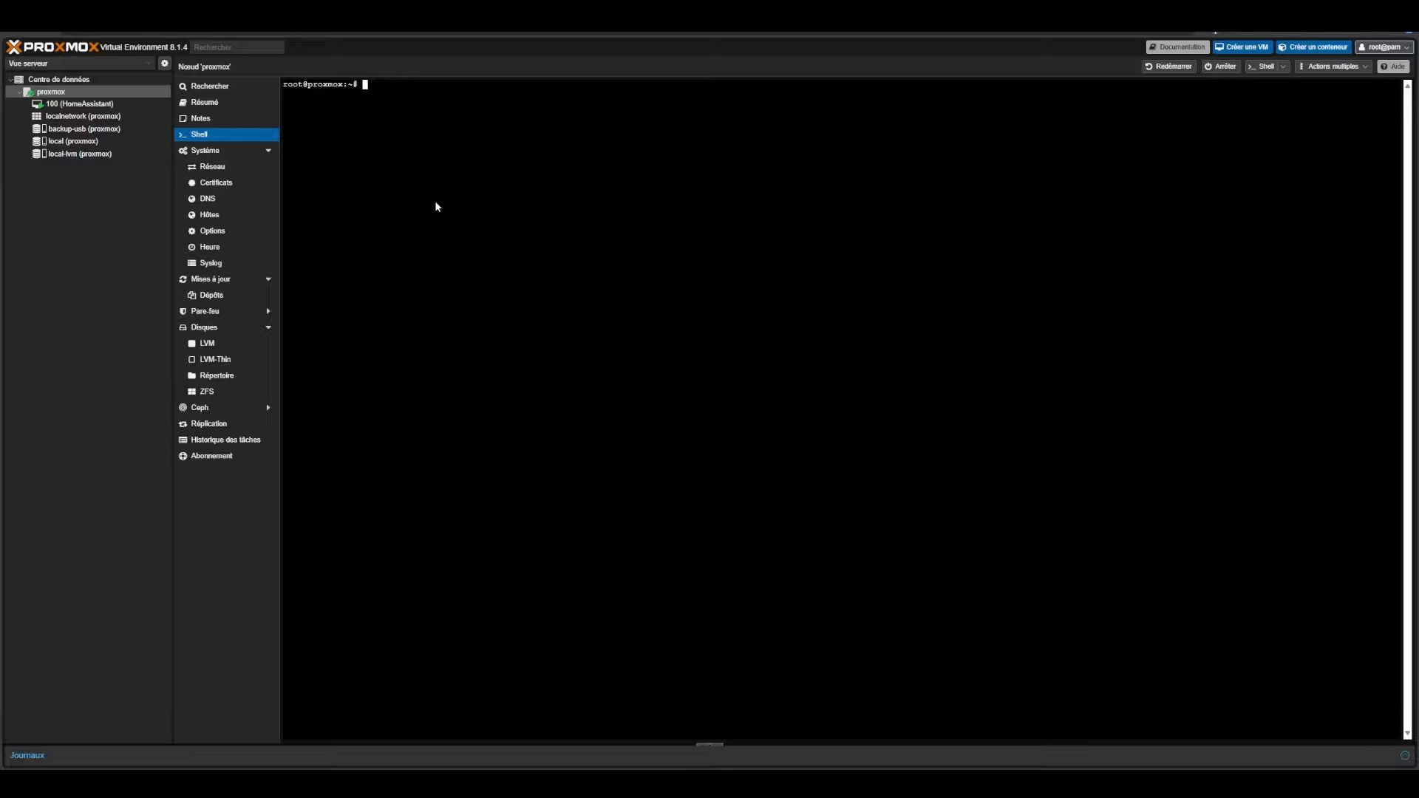
key(ctrl+v)
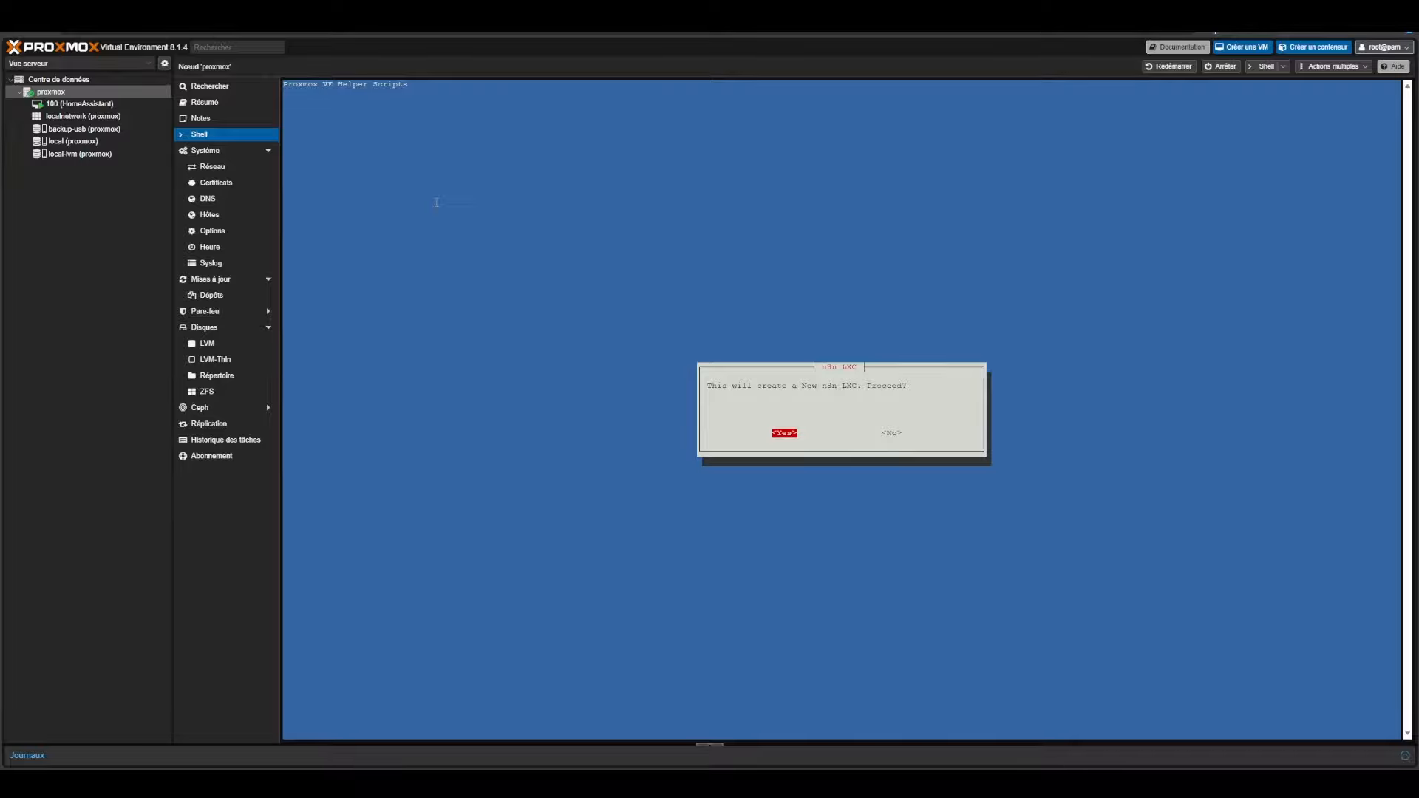
key(Return)
key(Return)
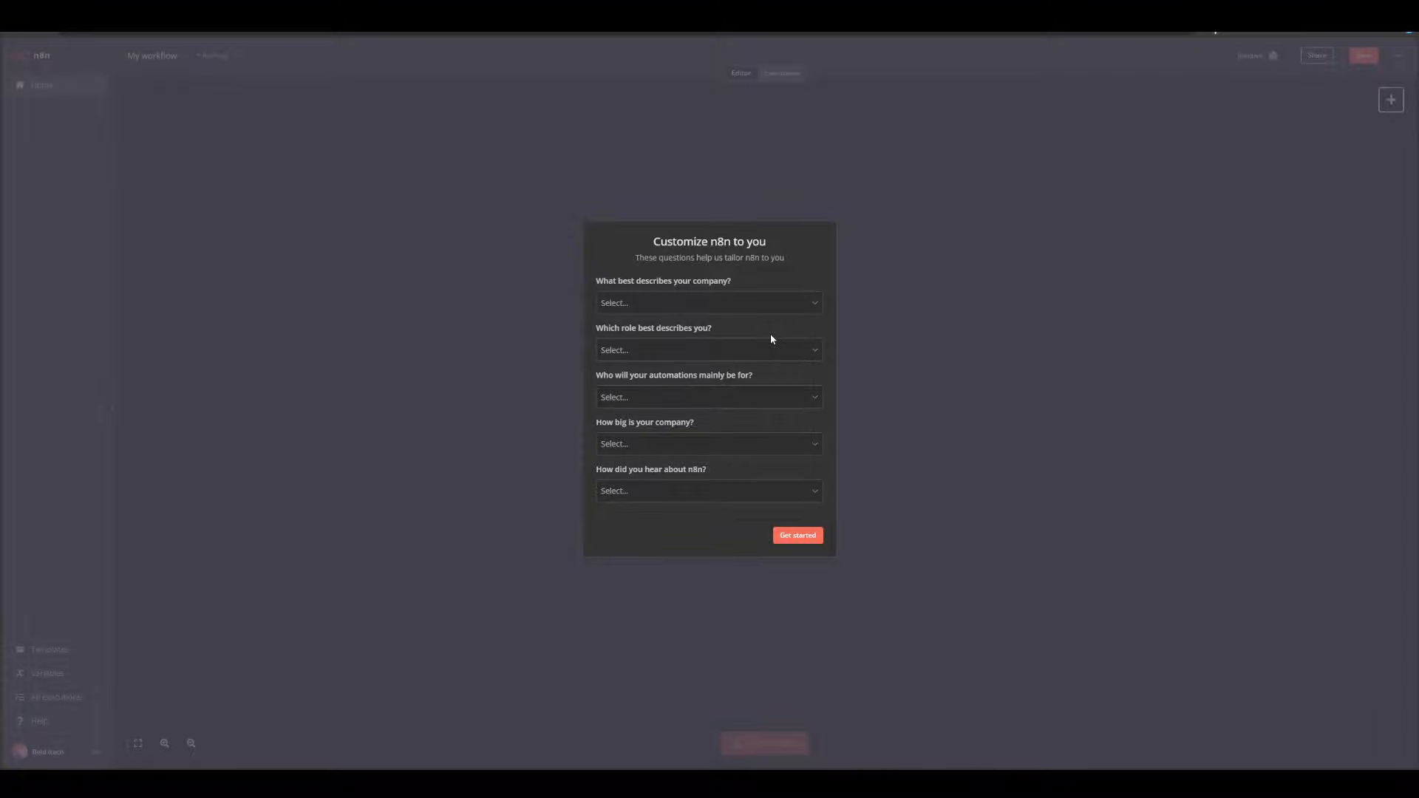
In the n8n customization survey, set the company description to Other and the industry to IT
click(738, 307)
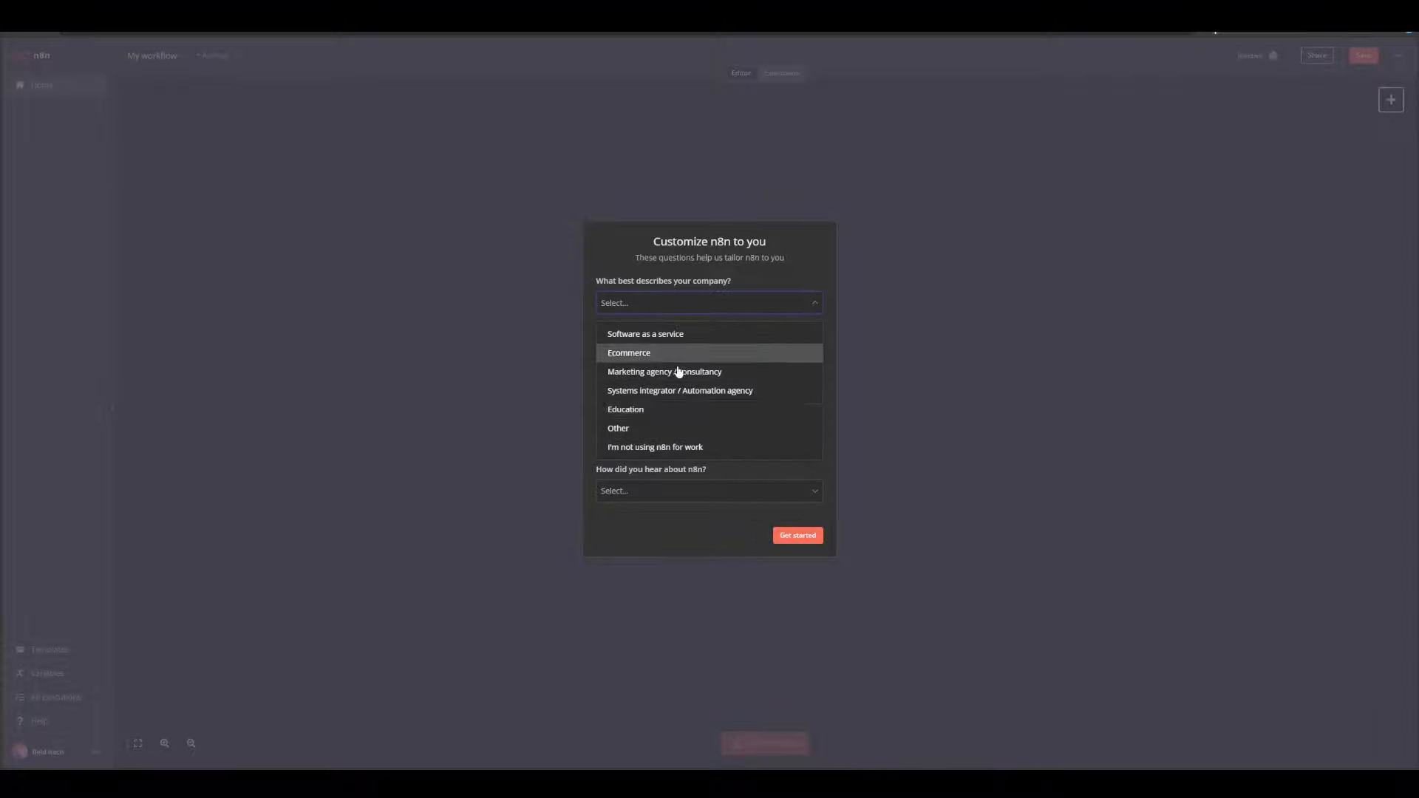
click(653, 428)
click(708, 328)
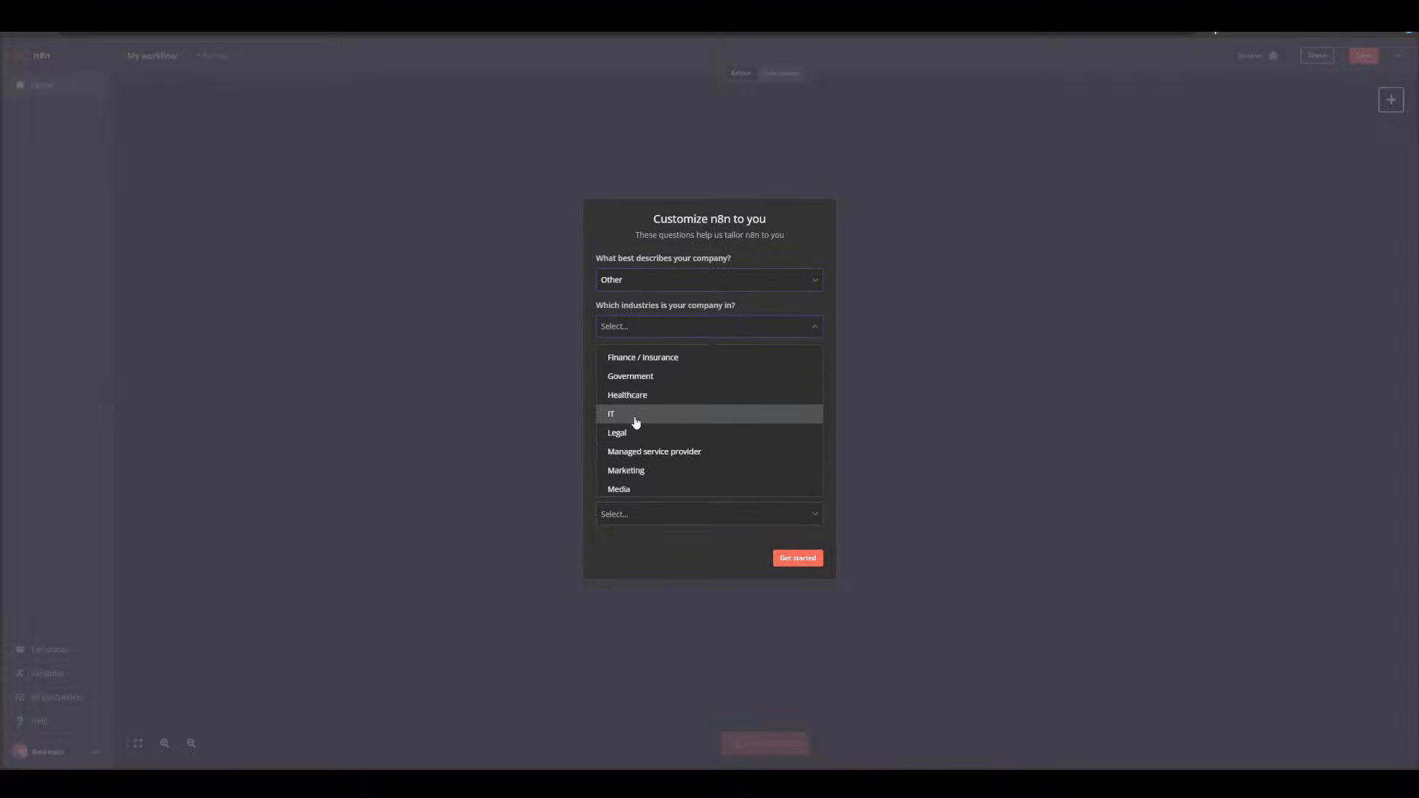
click(635, 422)
click(709, 500)
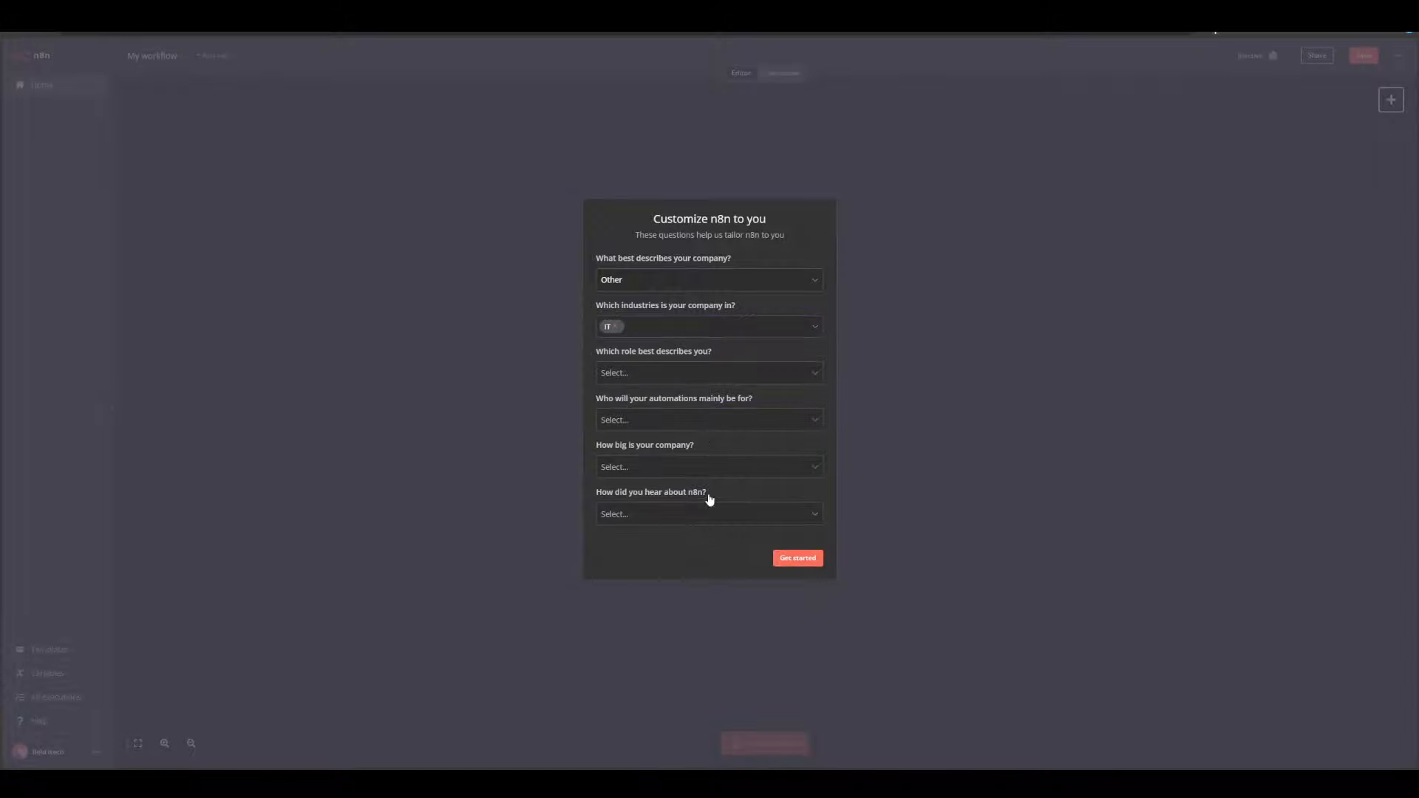
Set the survey role to IT and the automation goal to Other, leaving the goal details blank
click(676, 378)
click(629, 479)
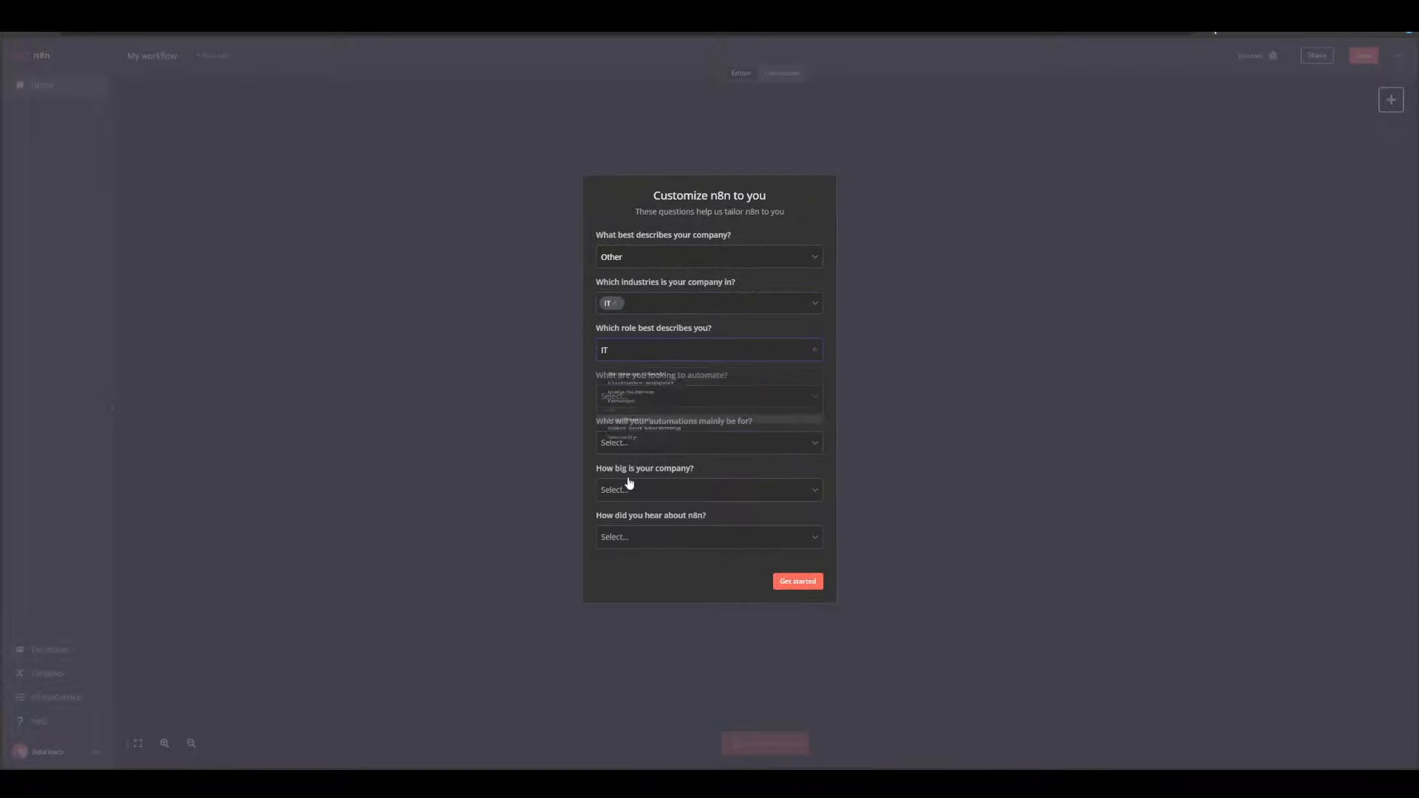
click(688, 396)
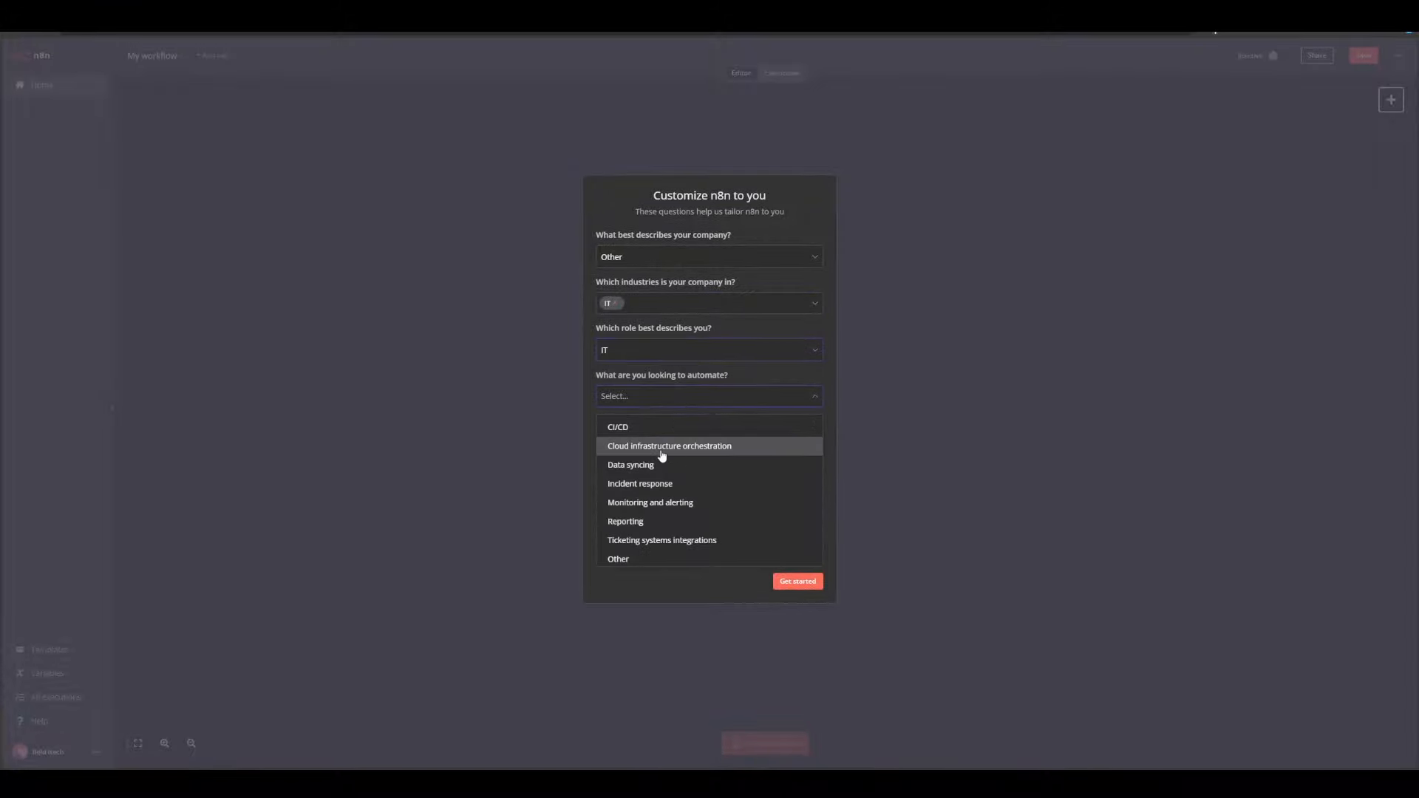
click(636, 562)
click(686, 396)
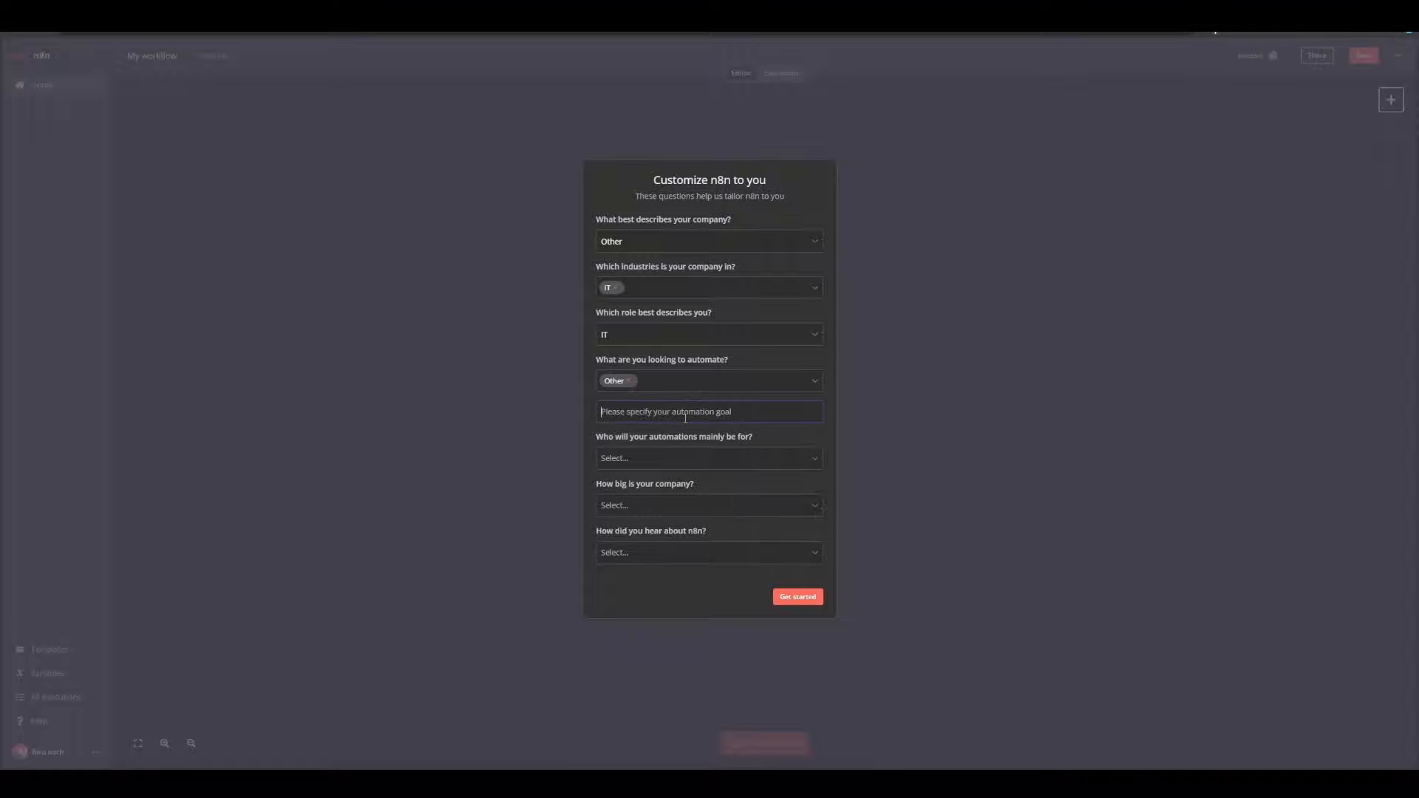
Answer Other teams, Less than 20 people and Google to the remaining survey questions, and submit the survey
click(757, 458)
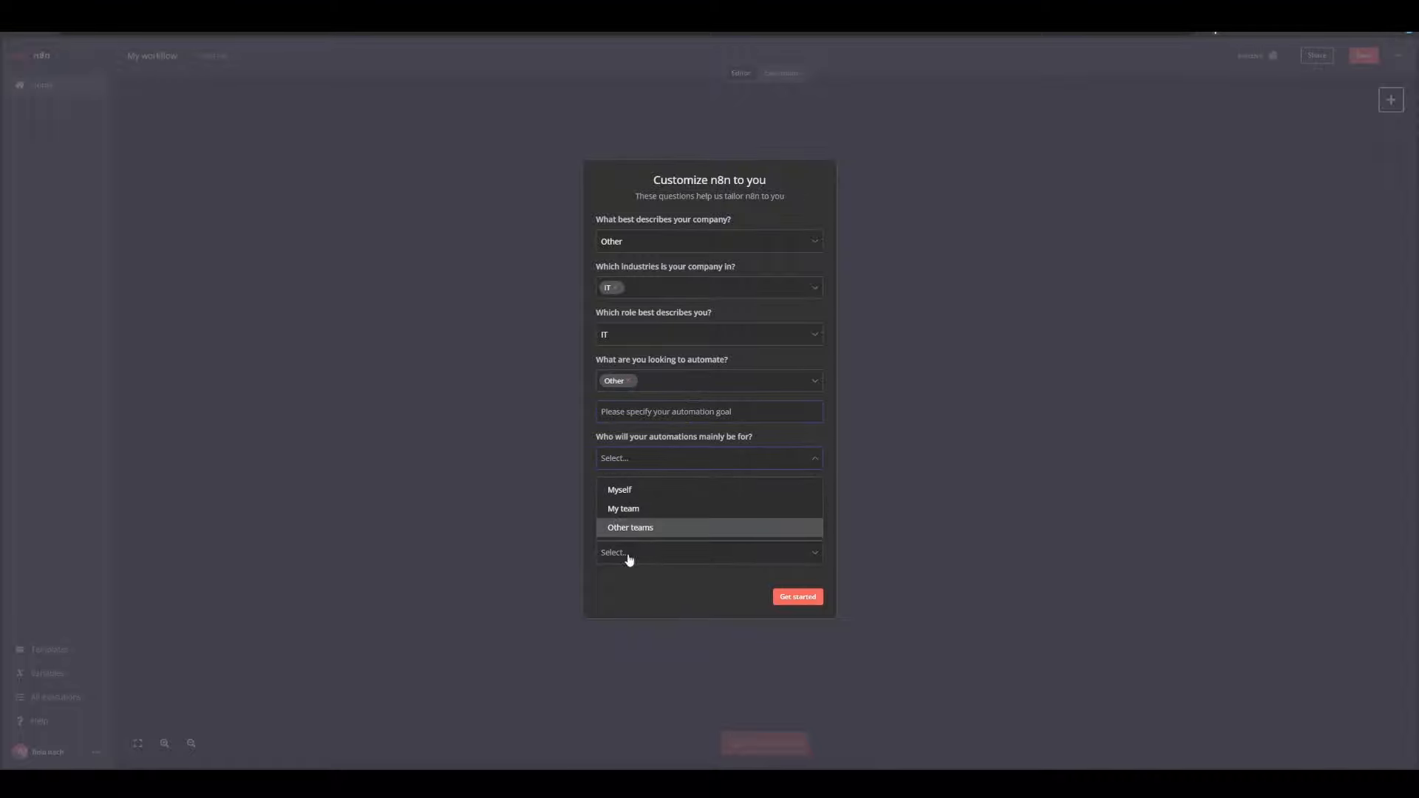
click(660, 527)
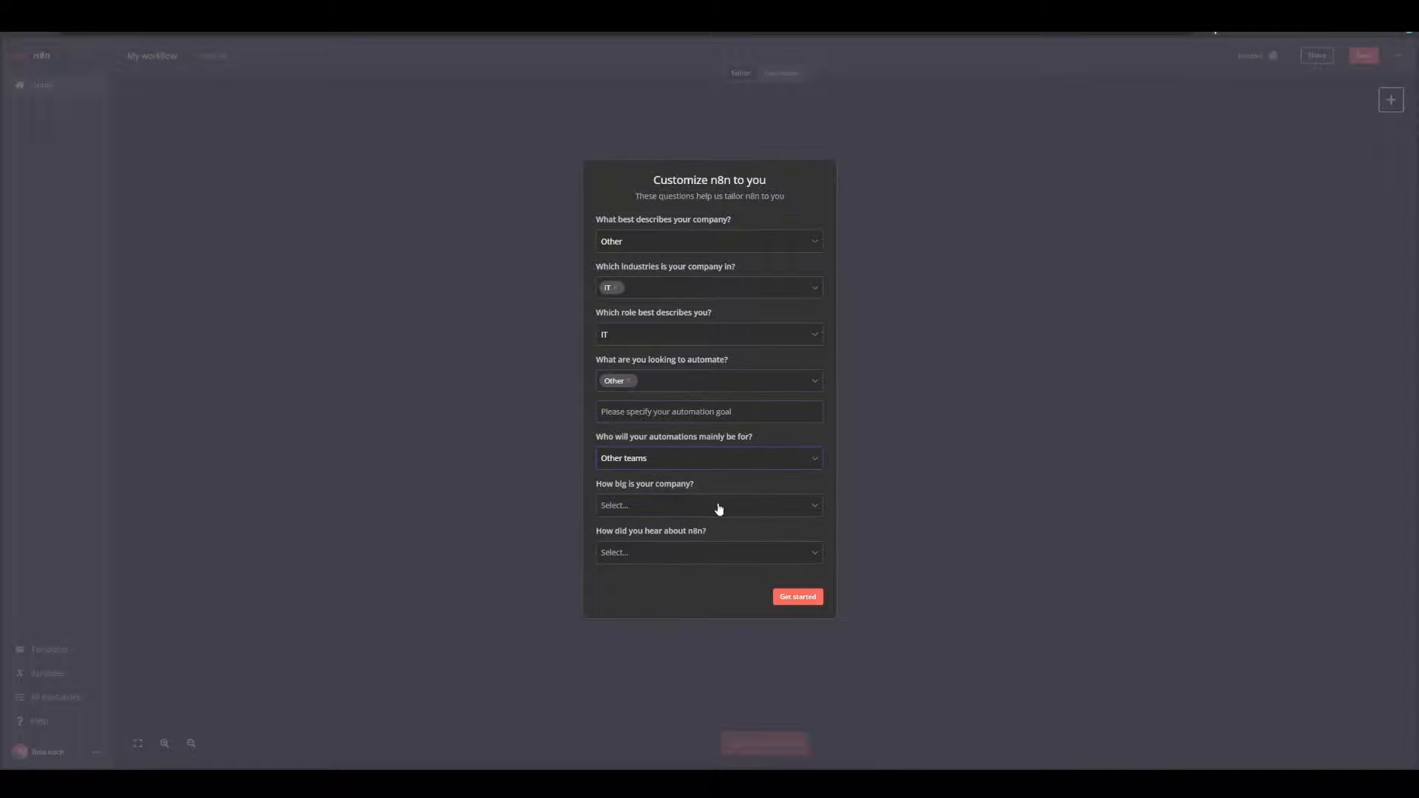
click(719, 509)
click(646, 545)
click(690, 554)
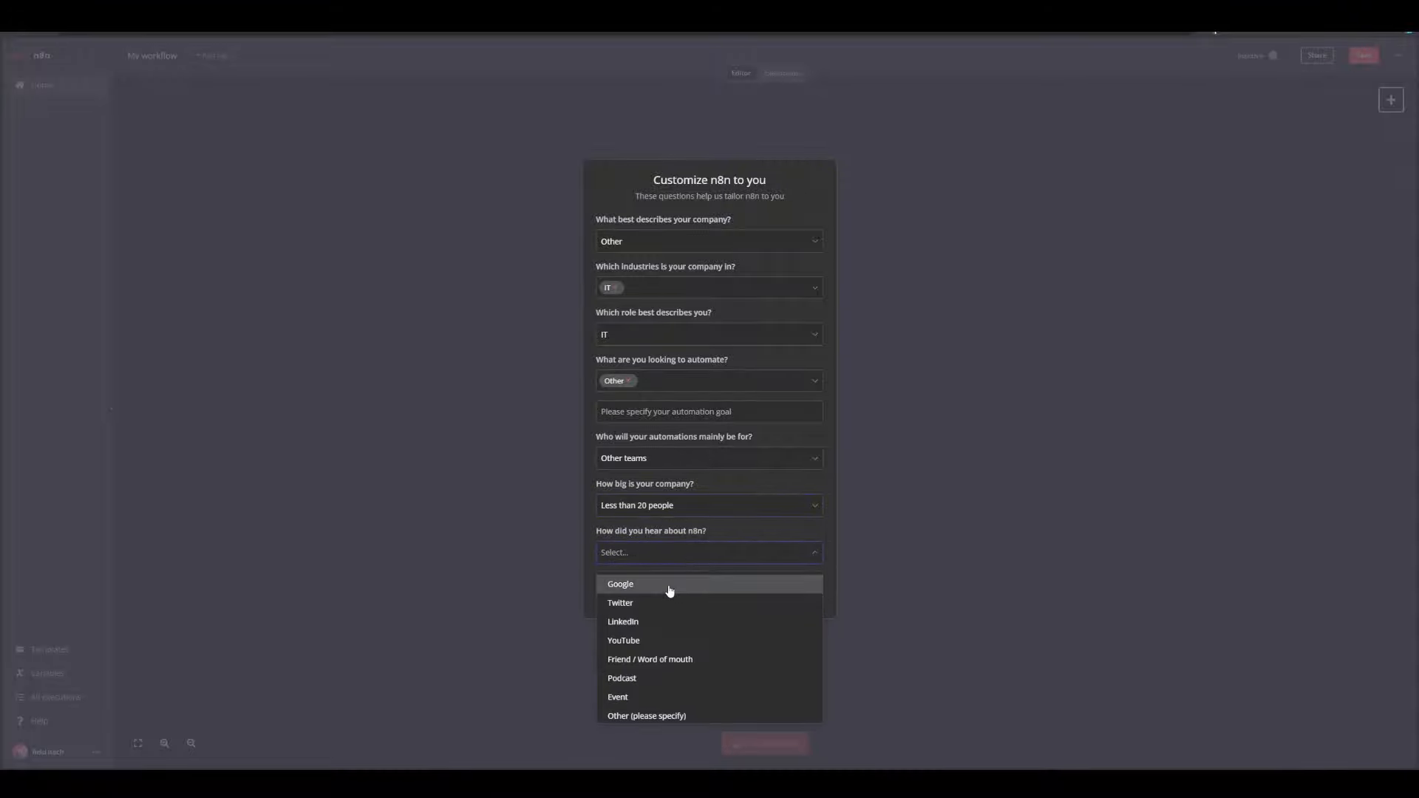
click(669, 589)
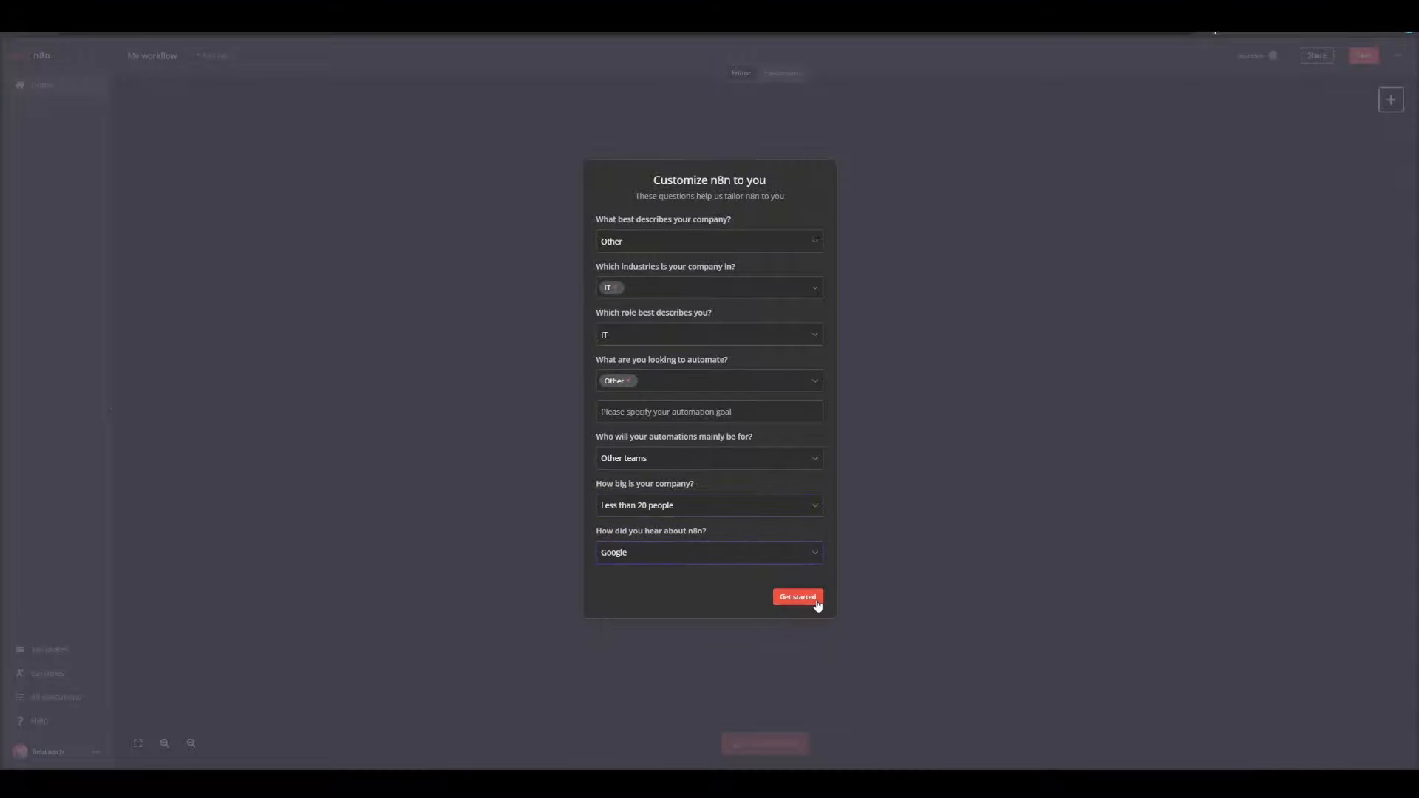
click(789, 600)
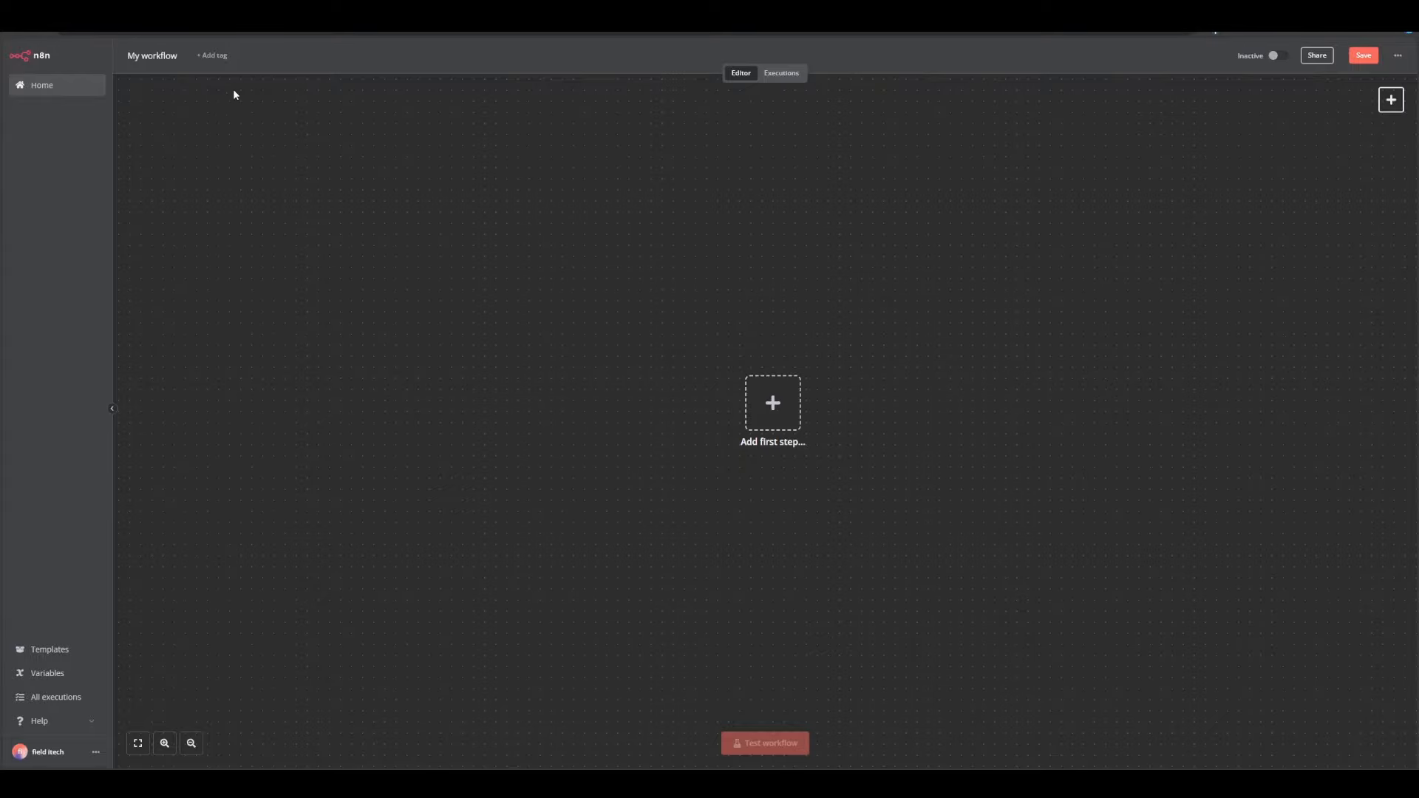
Add an "On a schedule" trigger as the first step of My workflow
click(156, 54)
click(273, 164)
click(772, 404)
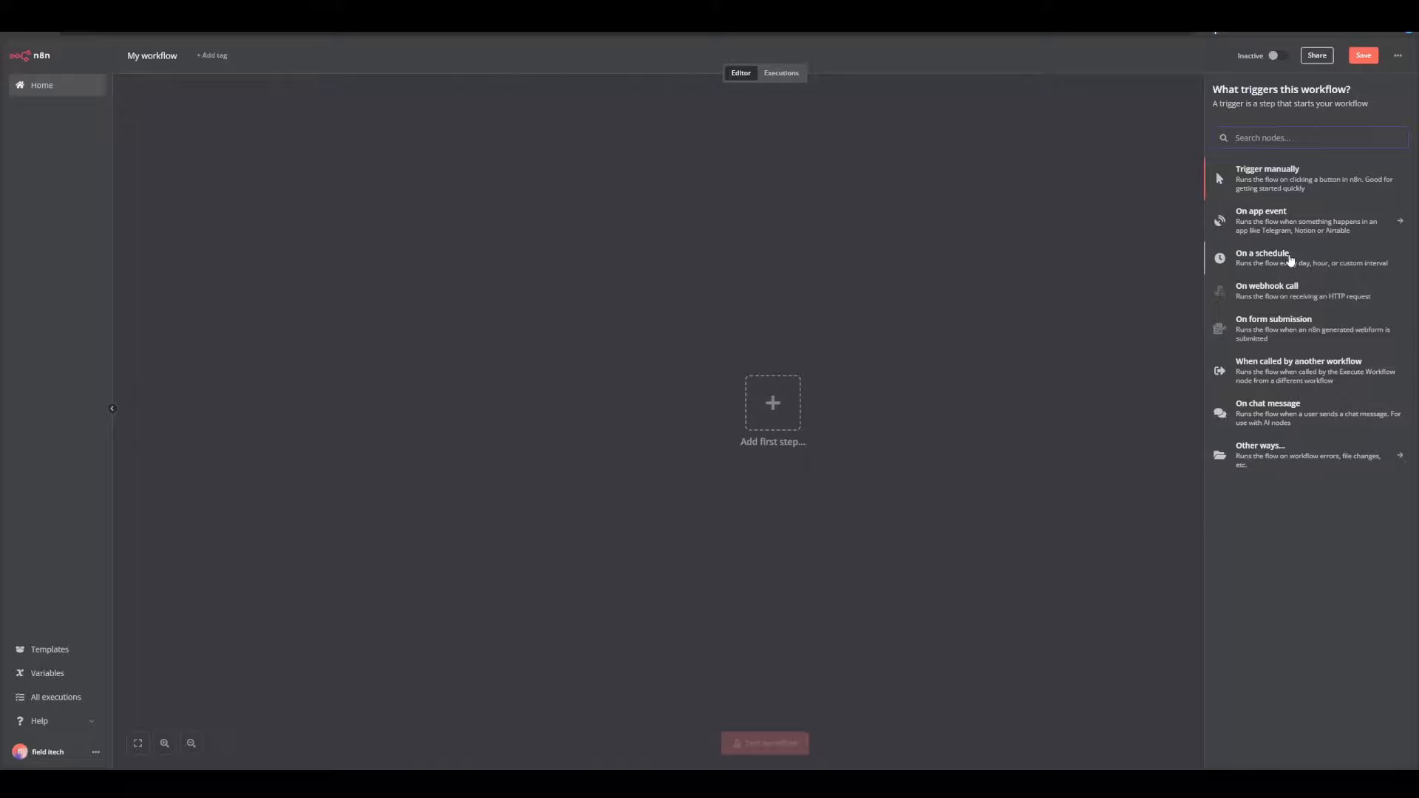
click(1221, 260)
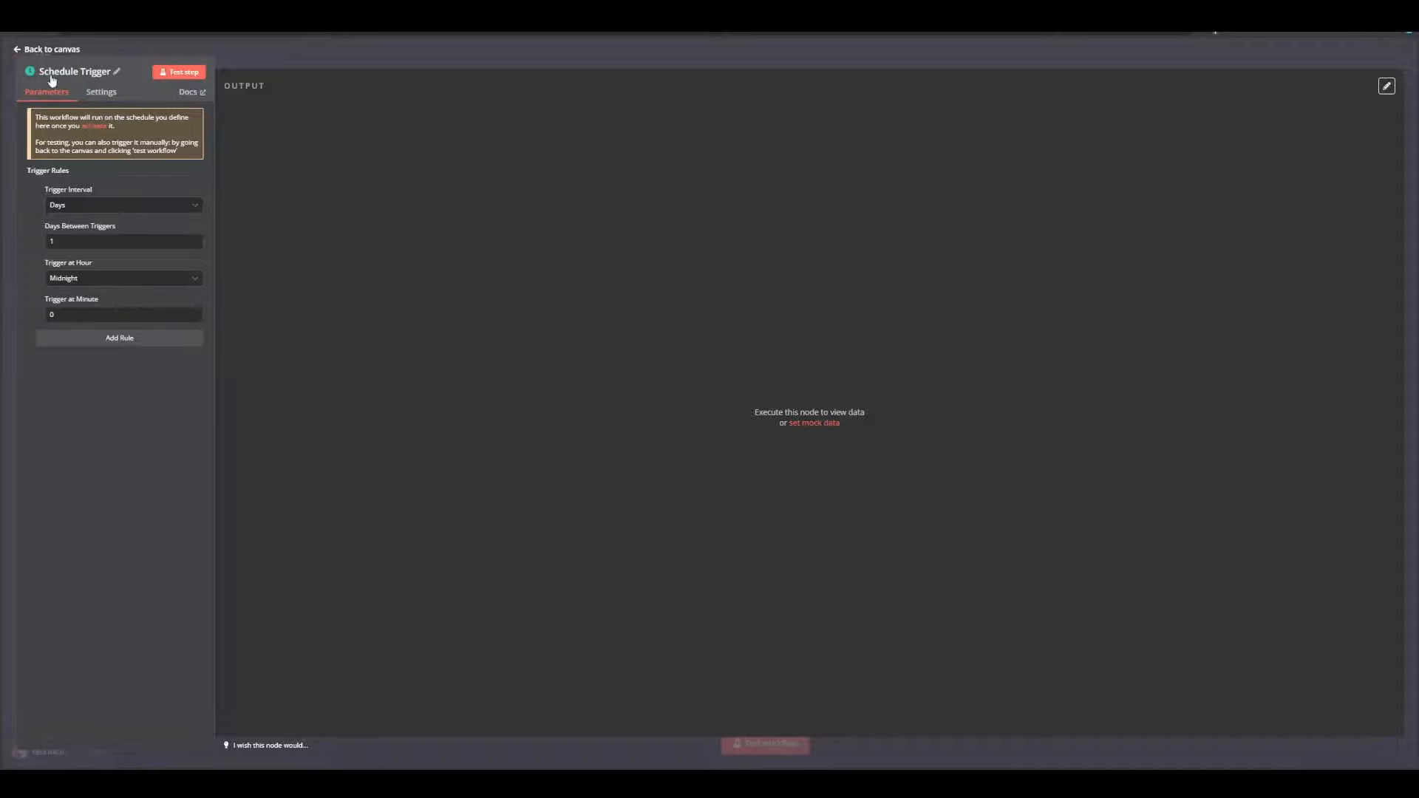
Set the Schedule Trigger's hour to 5am with the interval kept at Days, test the step, and return to the canvas
click(74, 207)
click(74, 206)
click(64, 279)
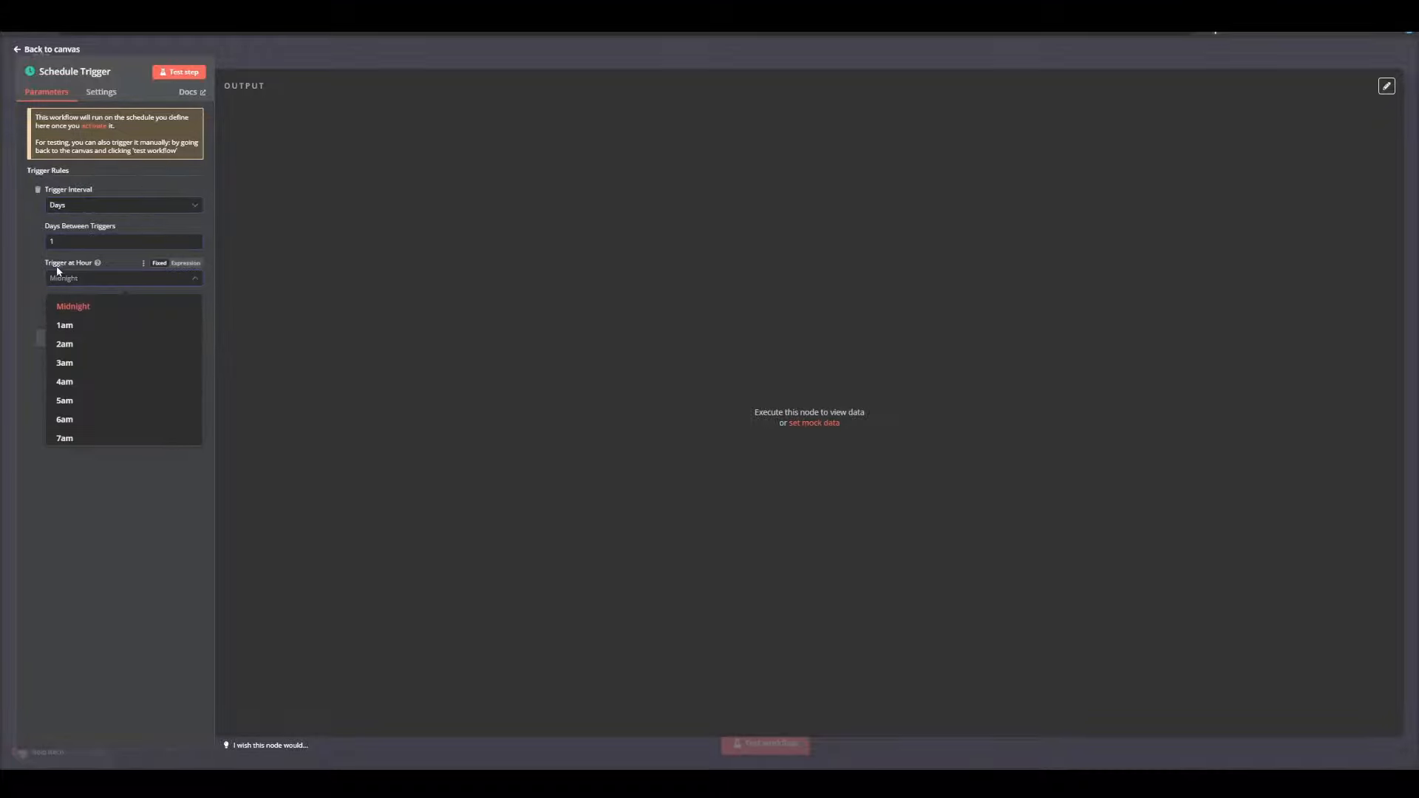
click(79, 403)
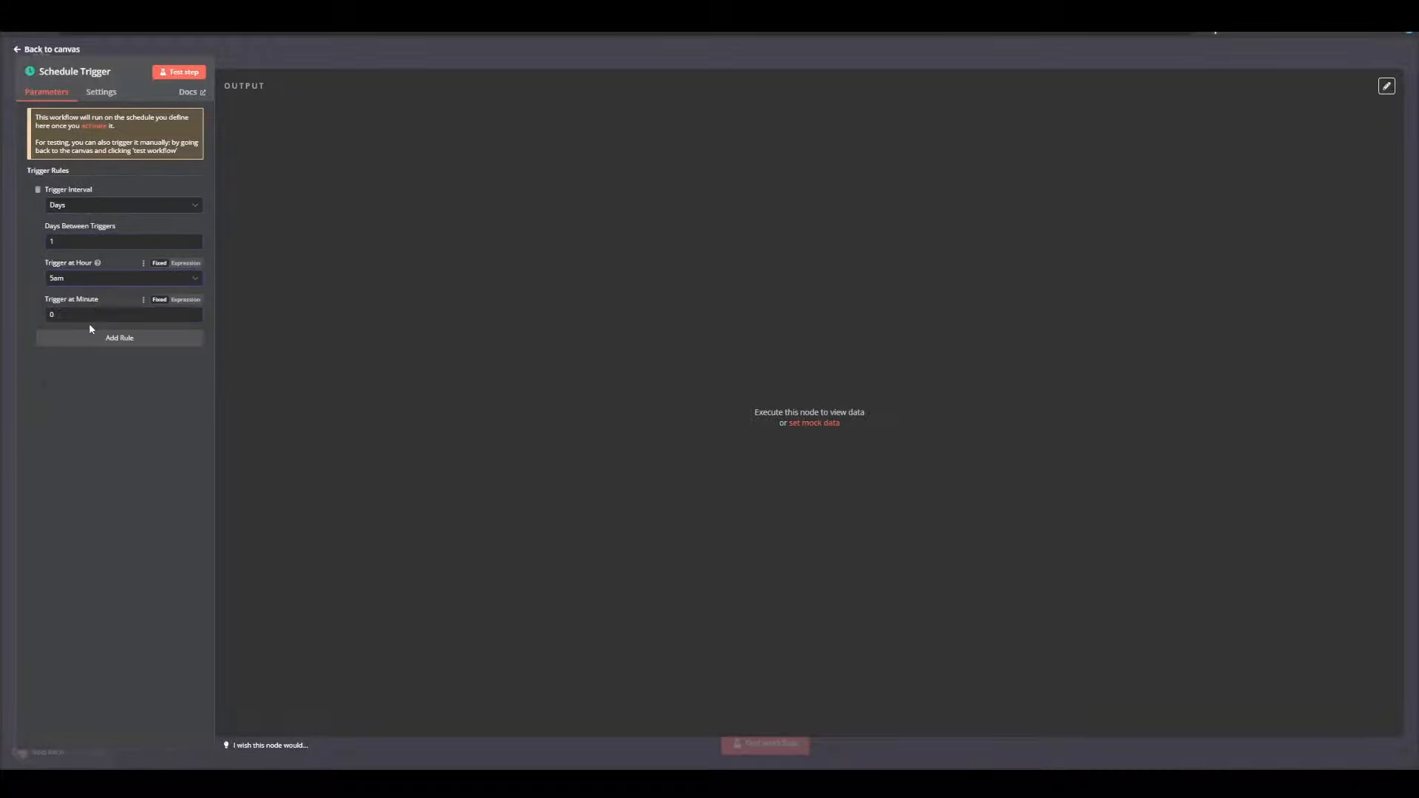
click(181, 71)
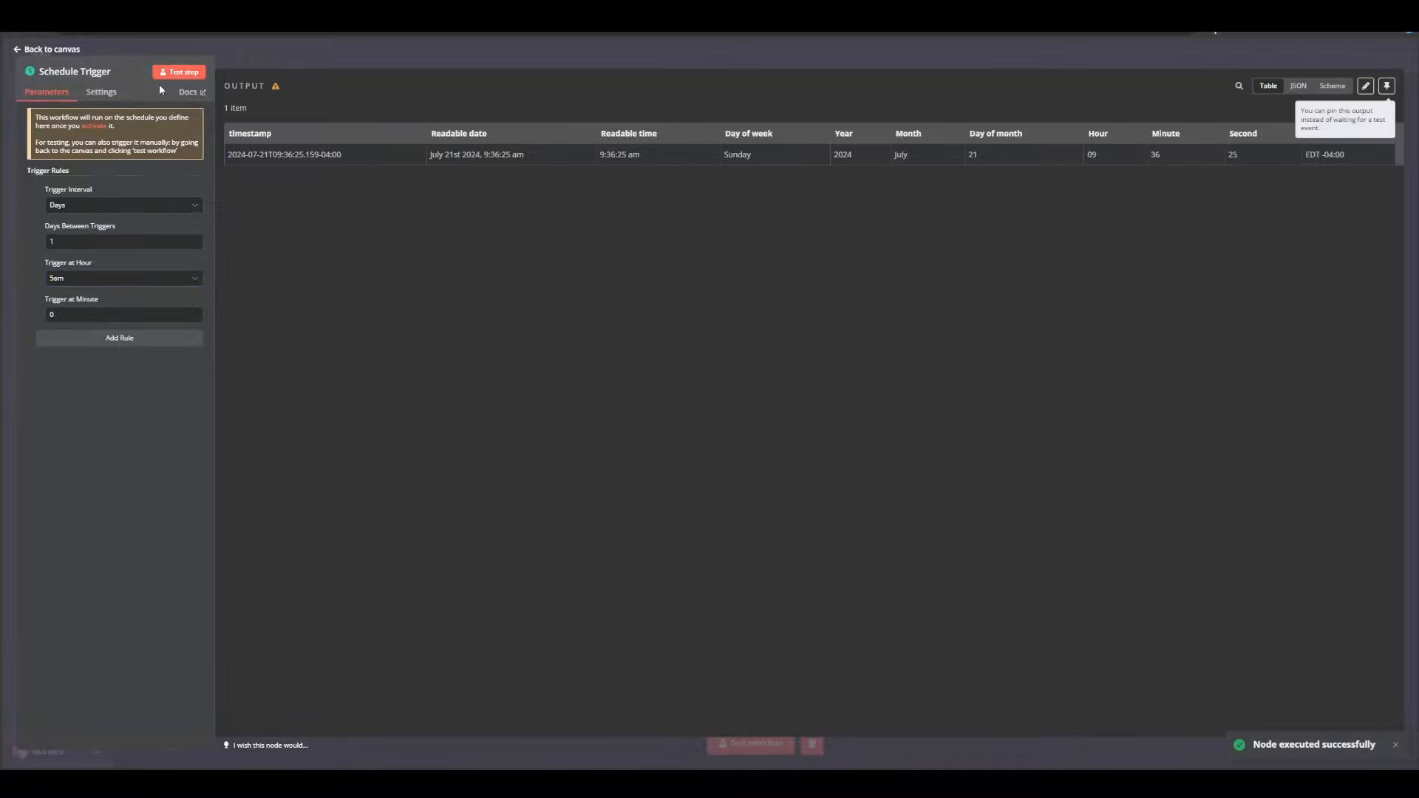
click(18, 51)
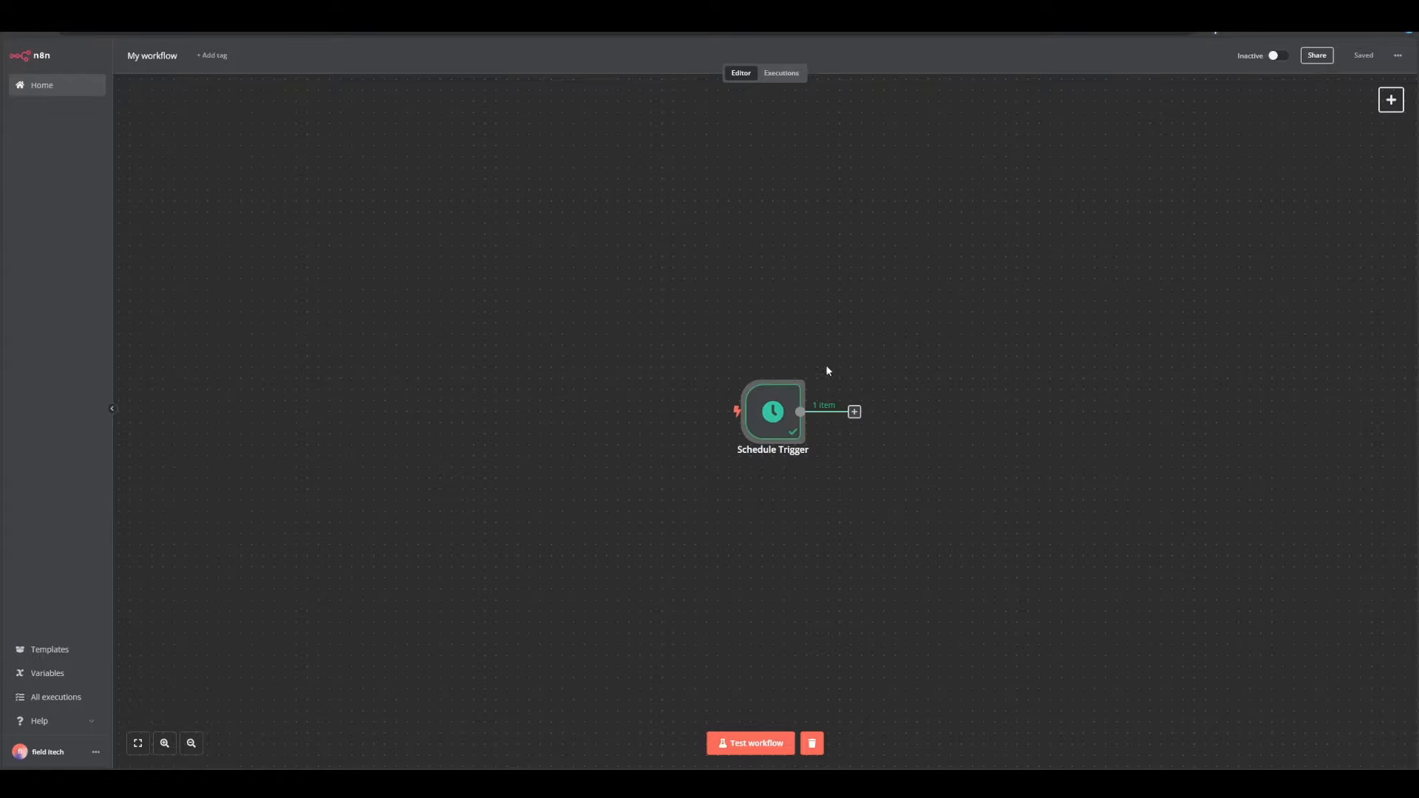
Browse the node categories and the "Action in an app" list available after the Schedule Trigger
click(855, 413)
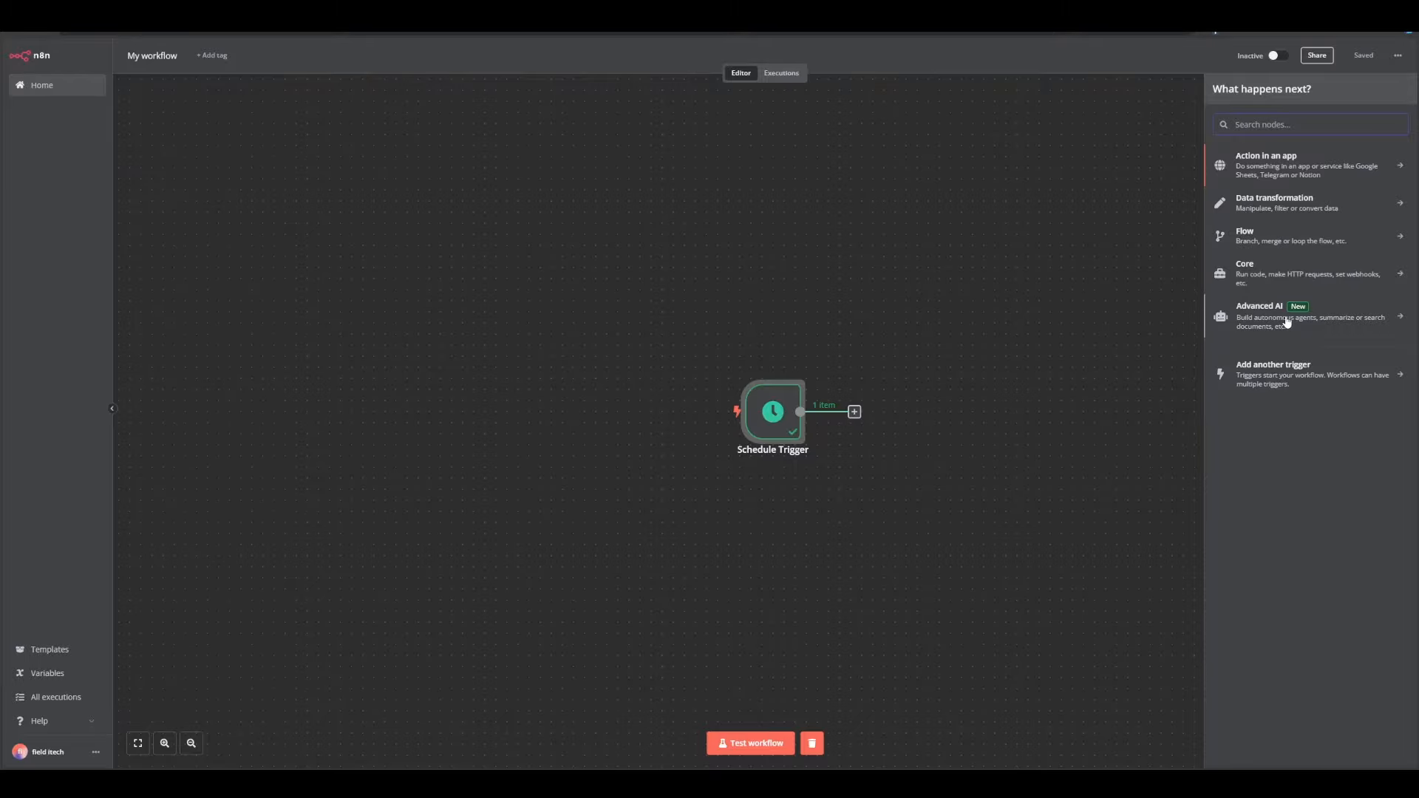
click(1269, 171)
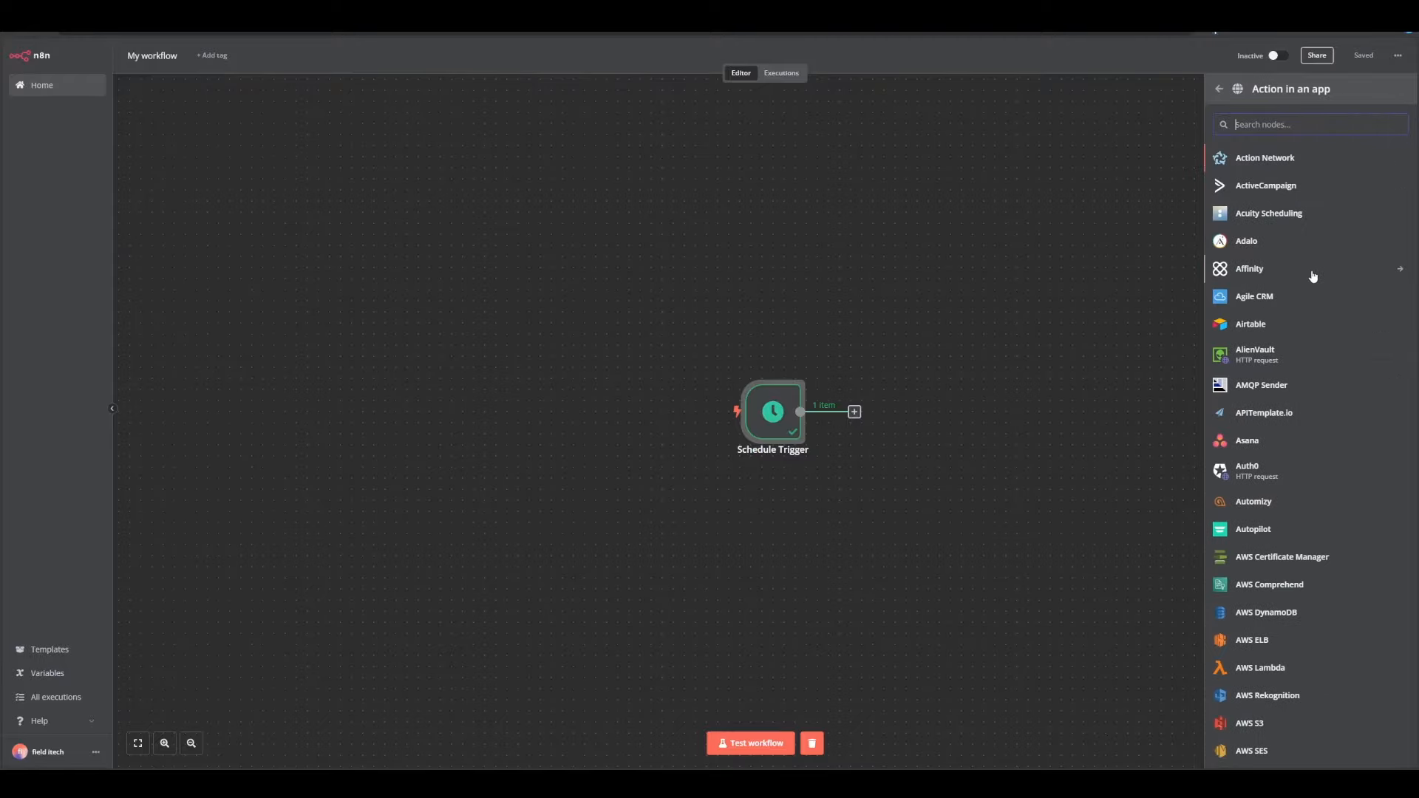
scroll(1299, 564, down, 10)
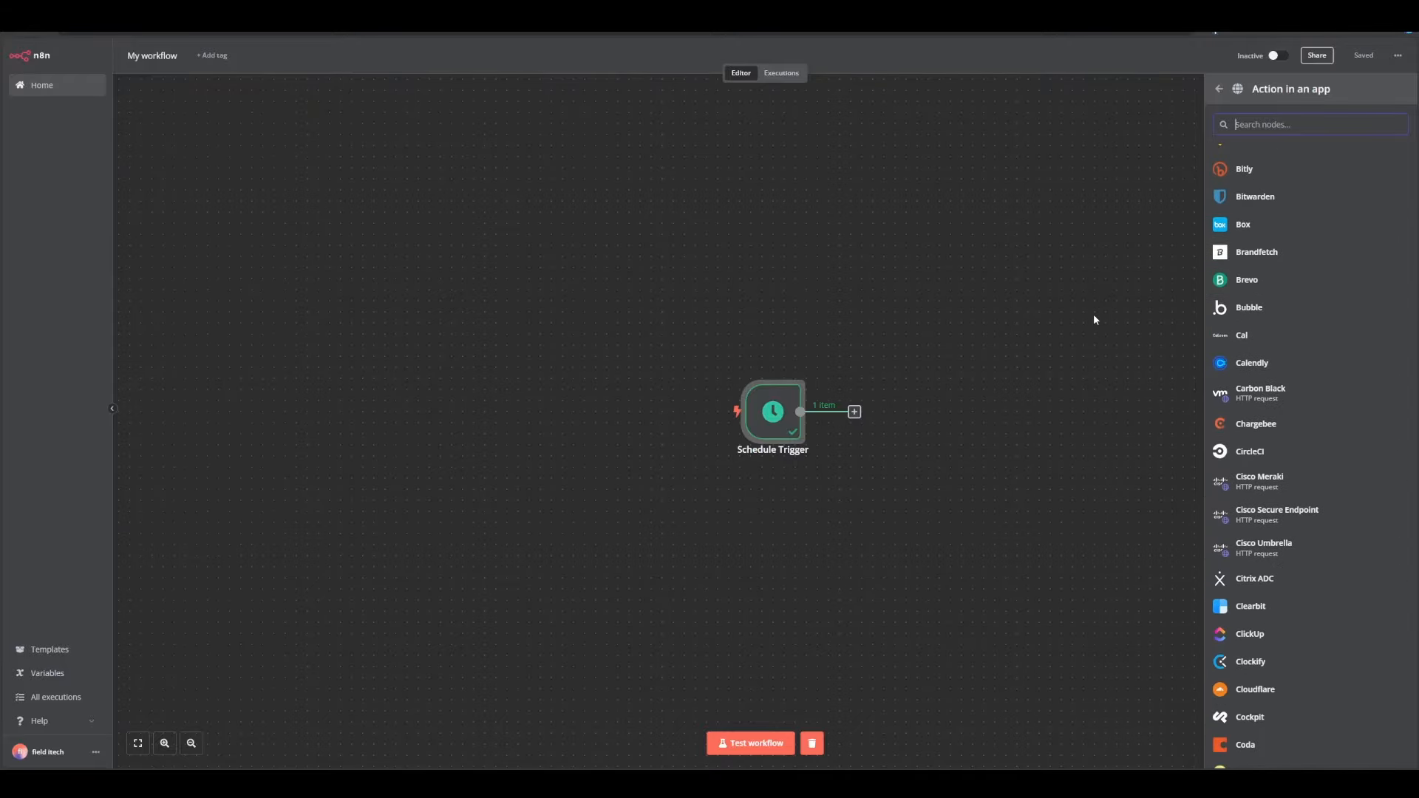
click(924, 310)
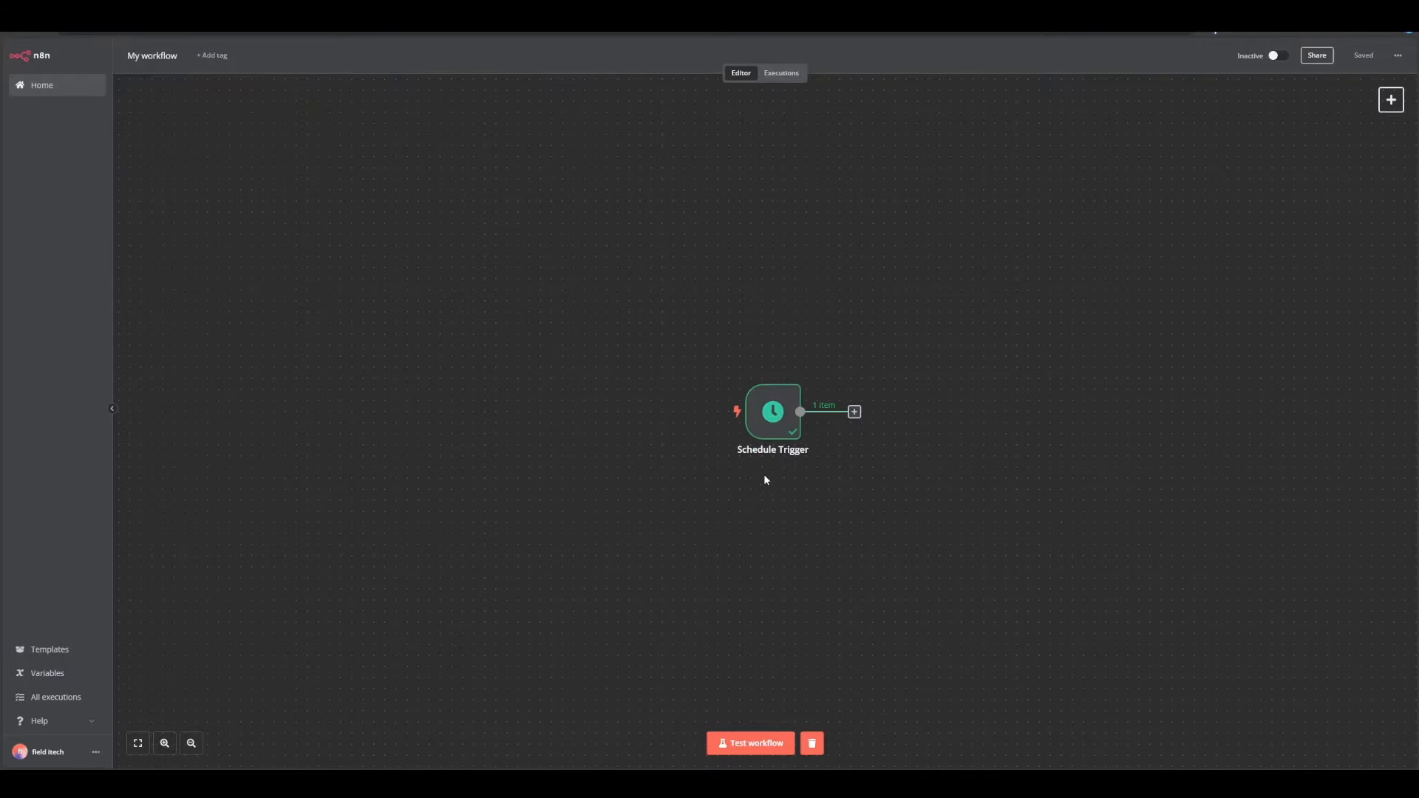
click(855, 412)
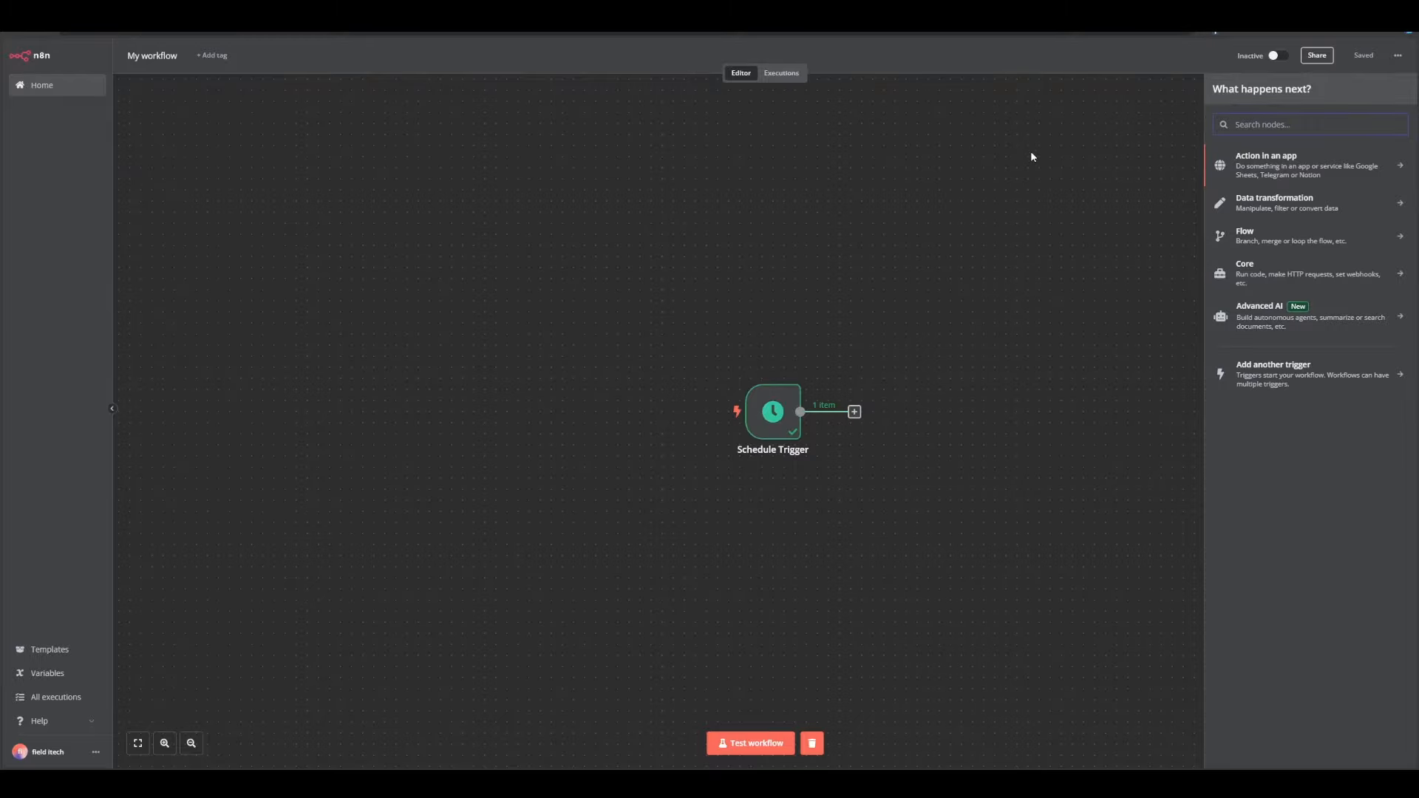
click(1025, 258)
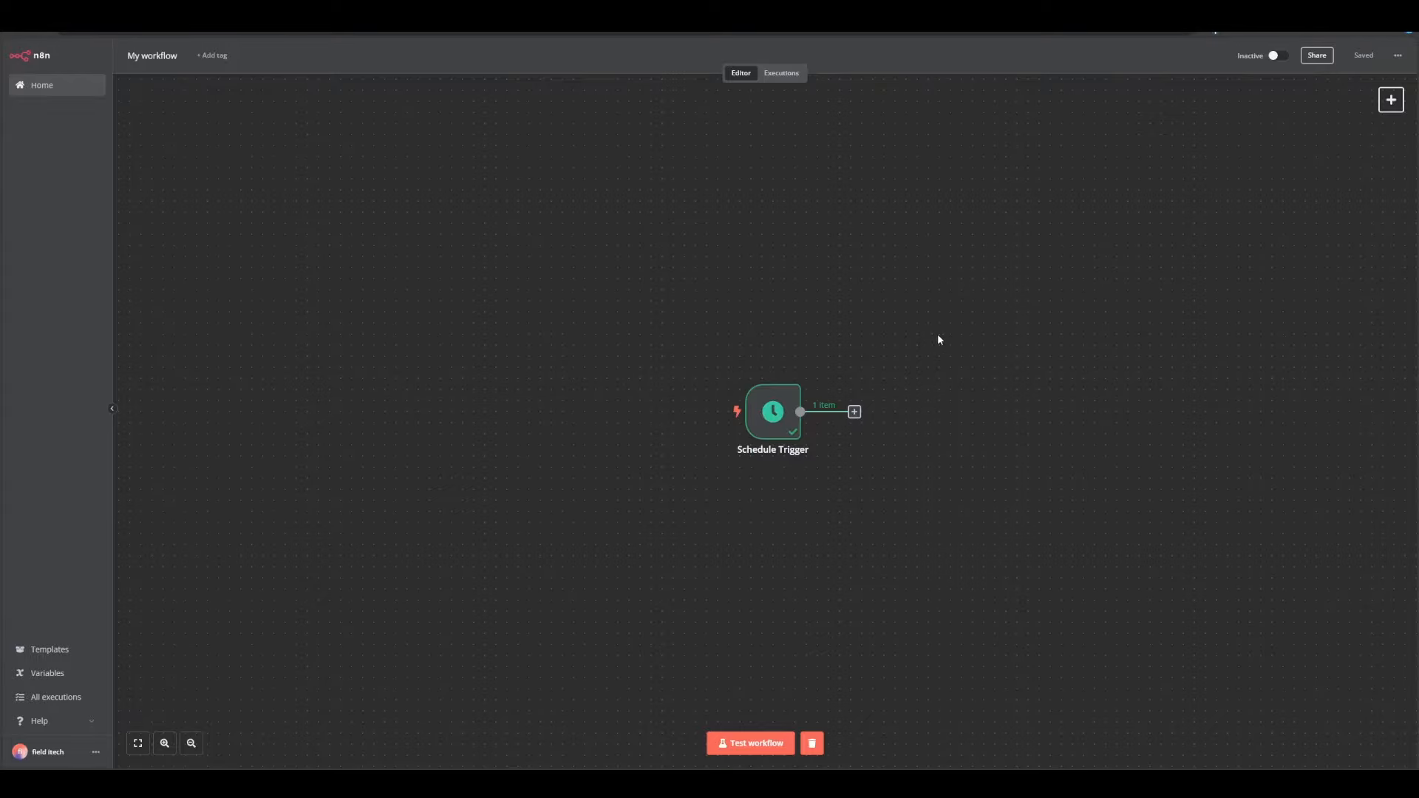
Test the whole workflow, activate it, and dismiss the activation notice
click(745, 748)
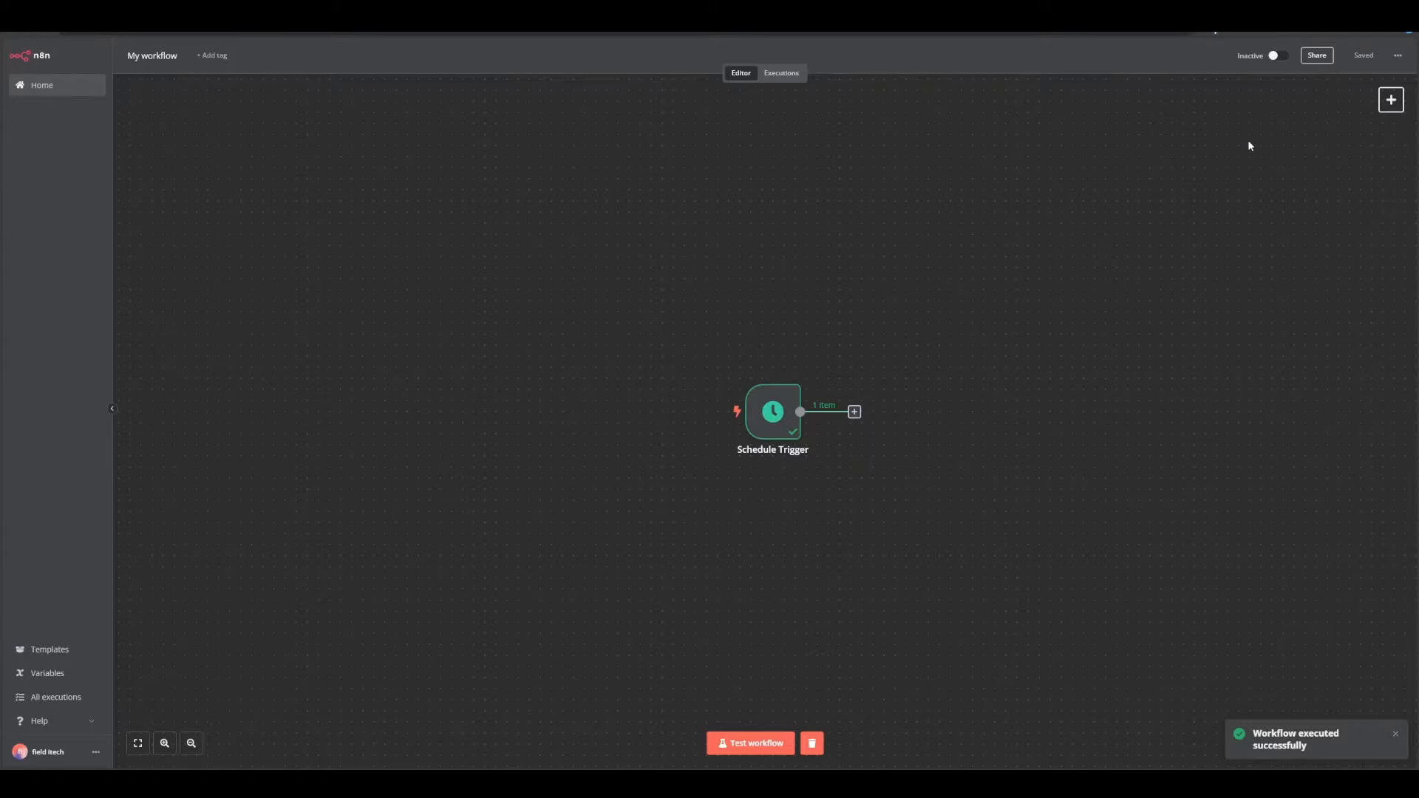
click(1278, 56)
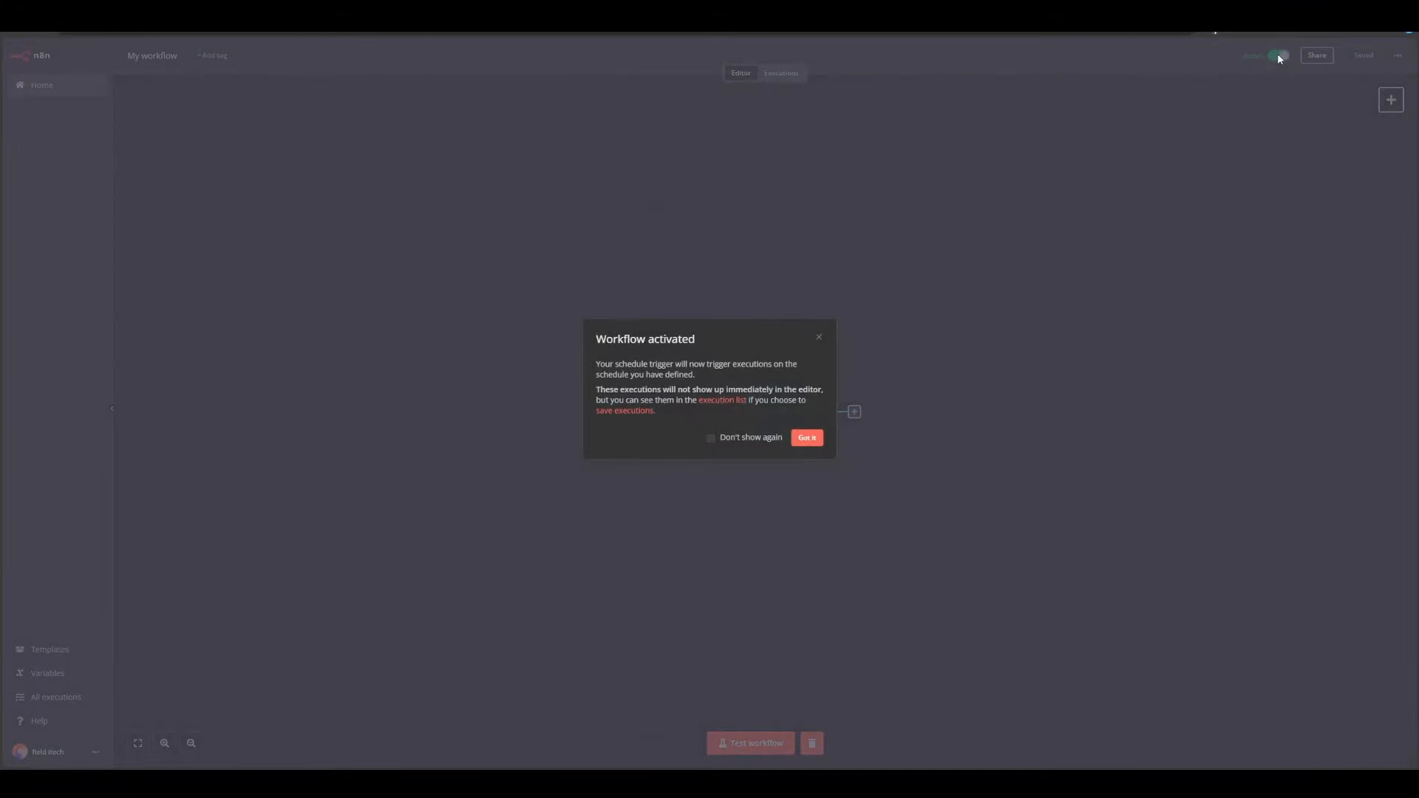
click(799, 439)
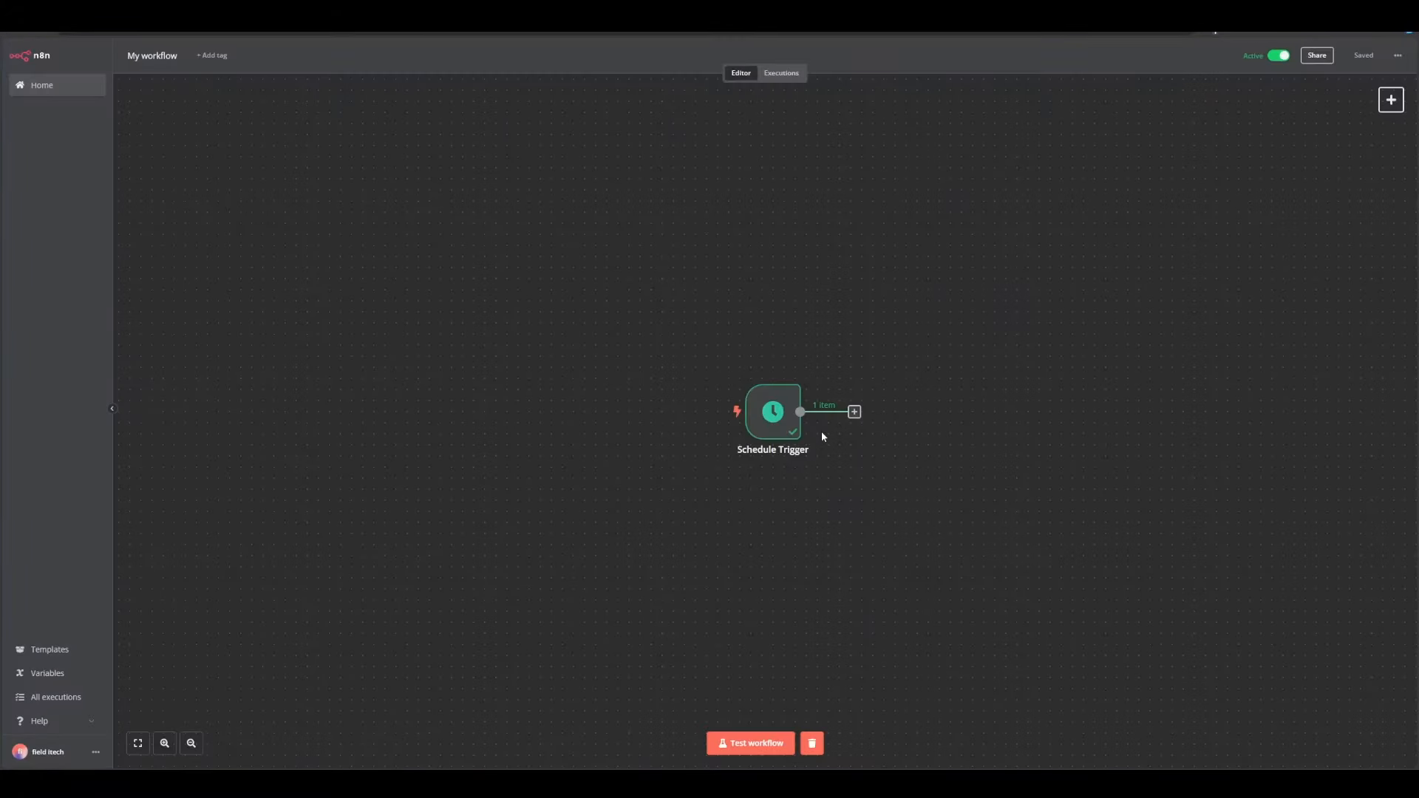